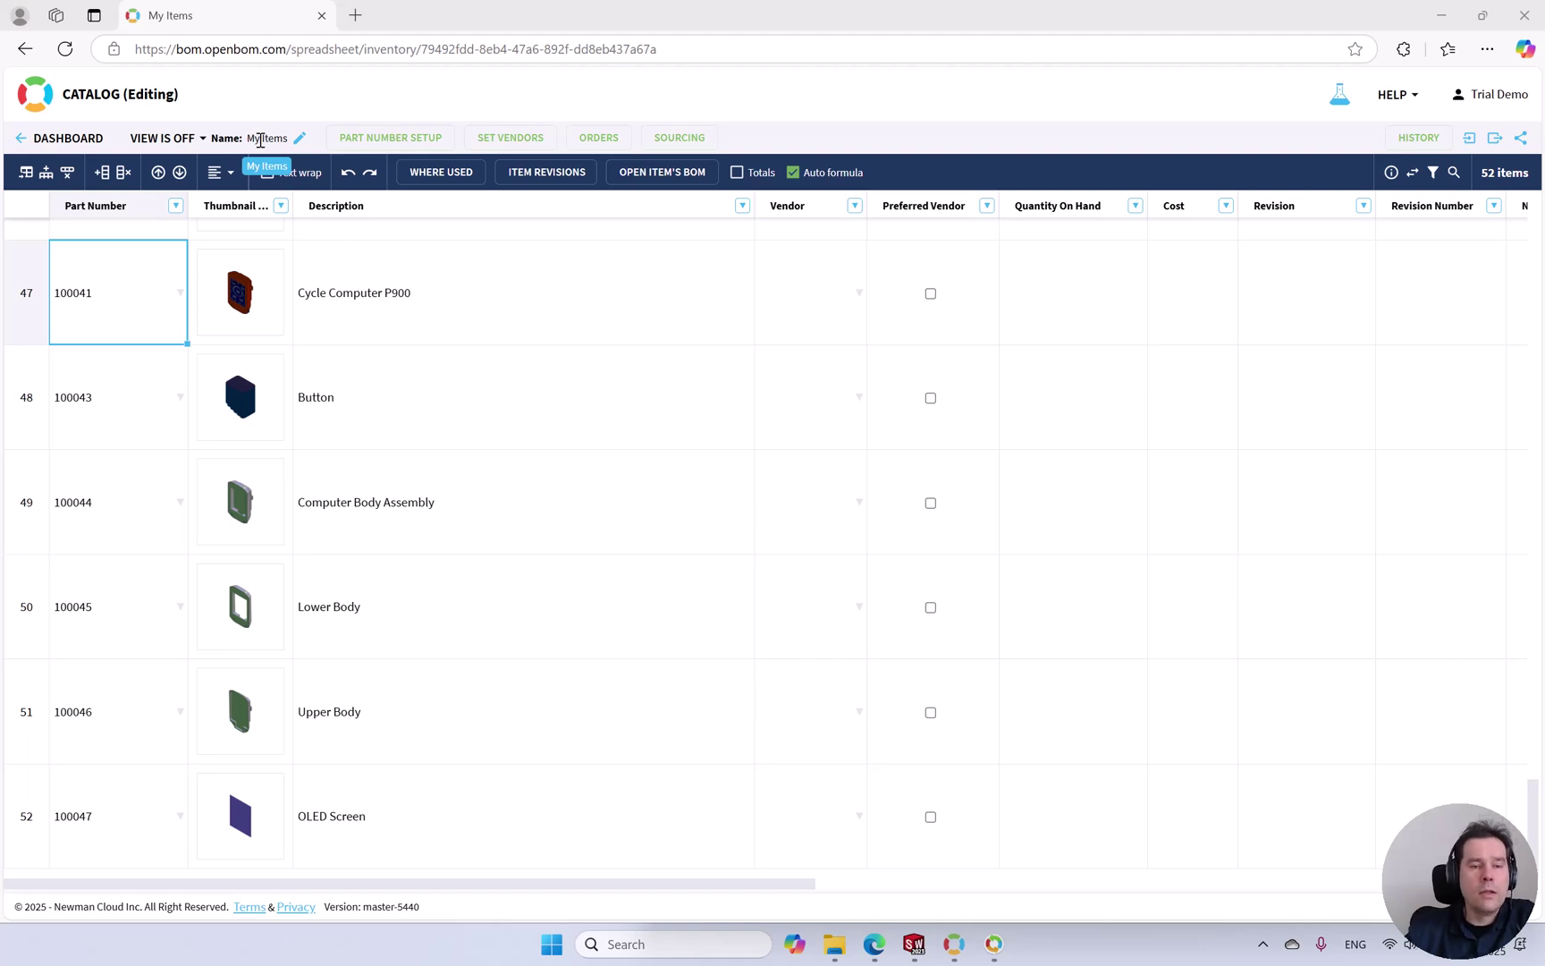
# - Go to the dashboard's list of all catalogs and start creating a new catalog named Hardware
pyautogui.click(69, 138)
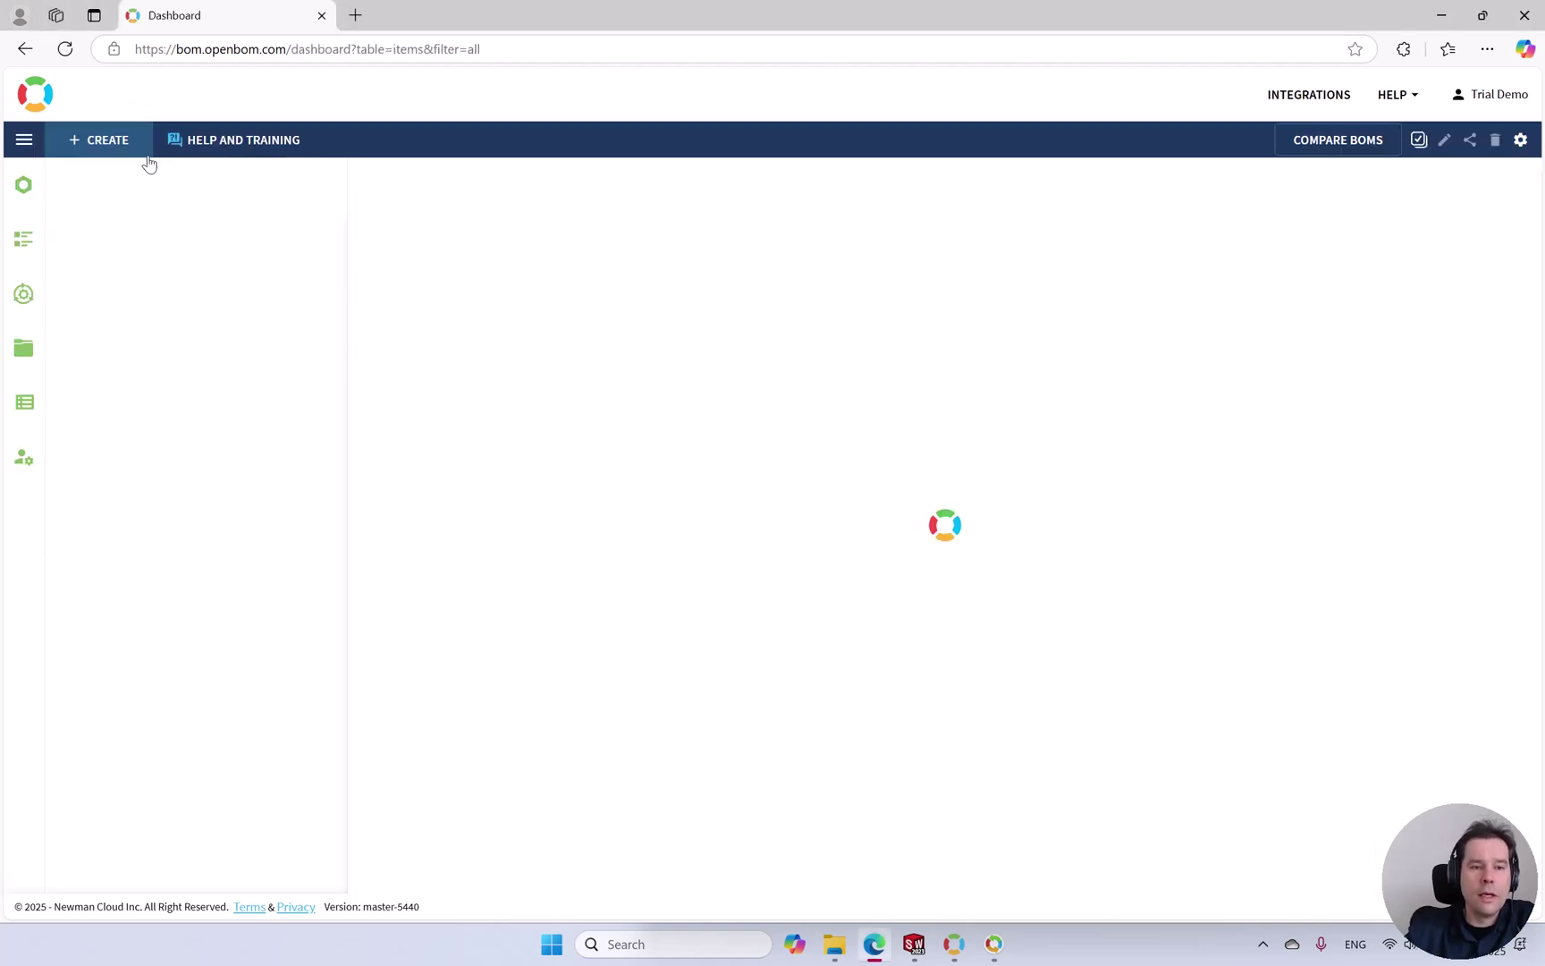
pyautogui.moveTo(367, 314); pyautogui.dragTo(190, 336)
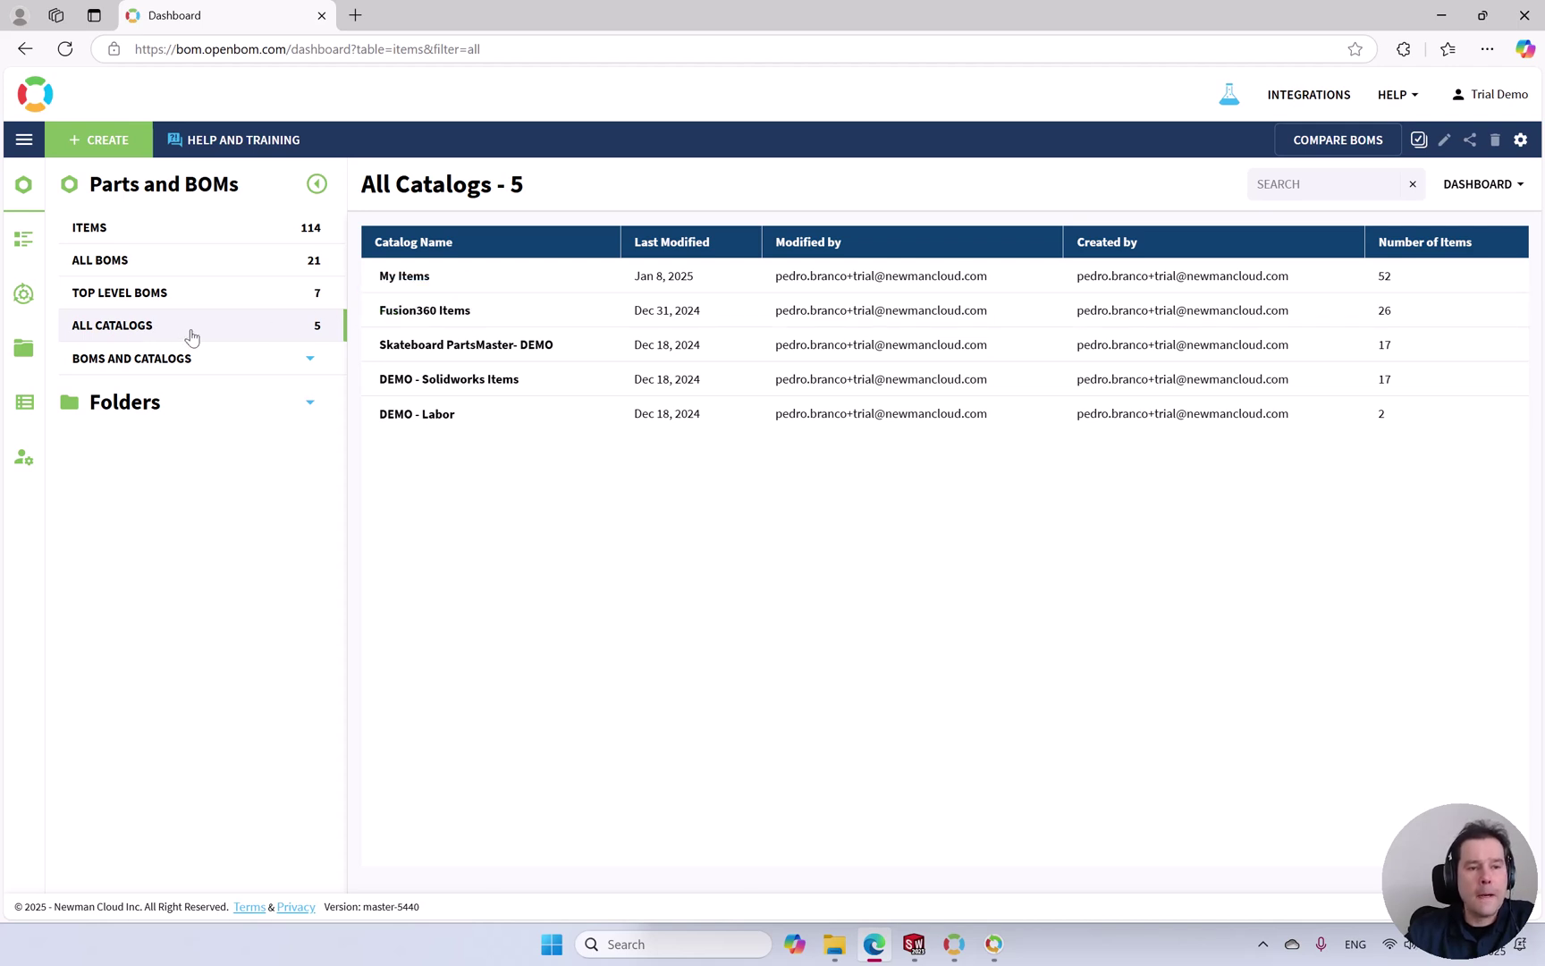
pyautogui.click(98, 139)
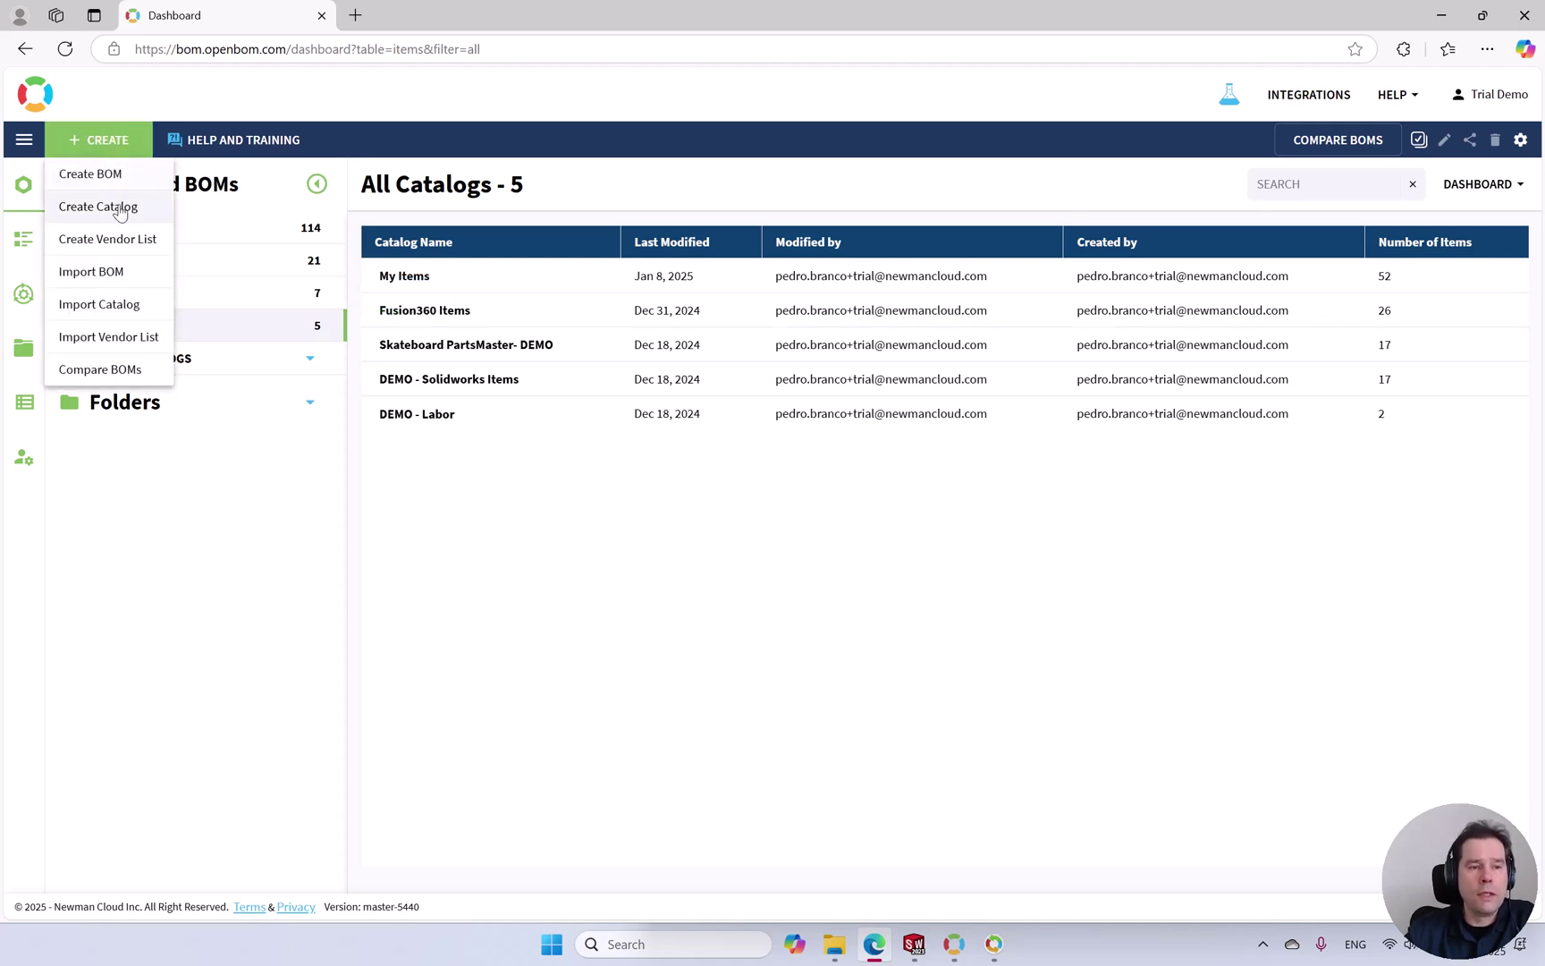
pyautogui.click(123, 207)
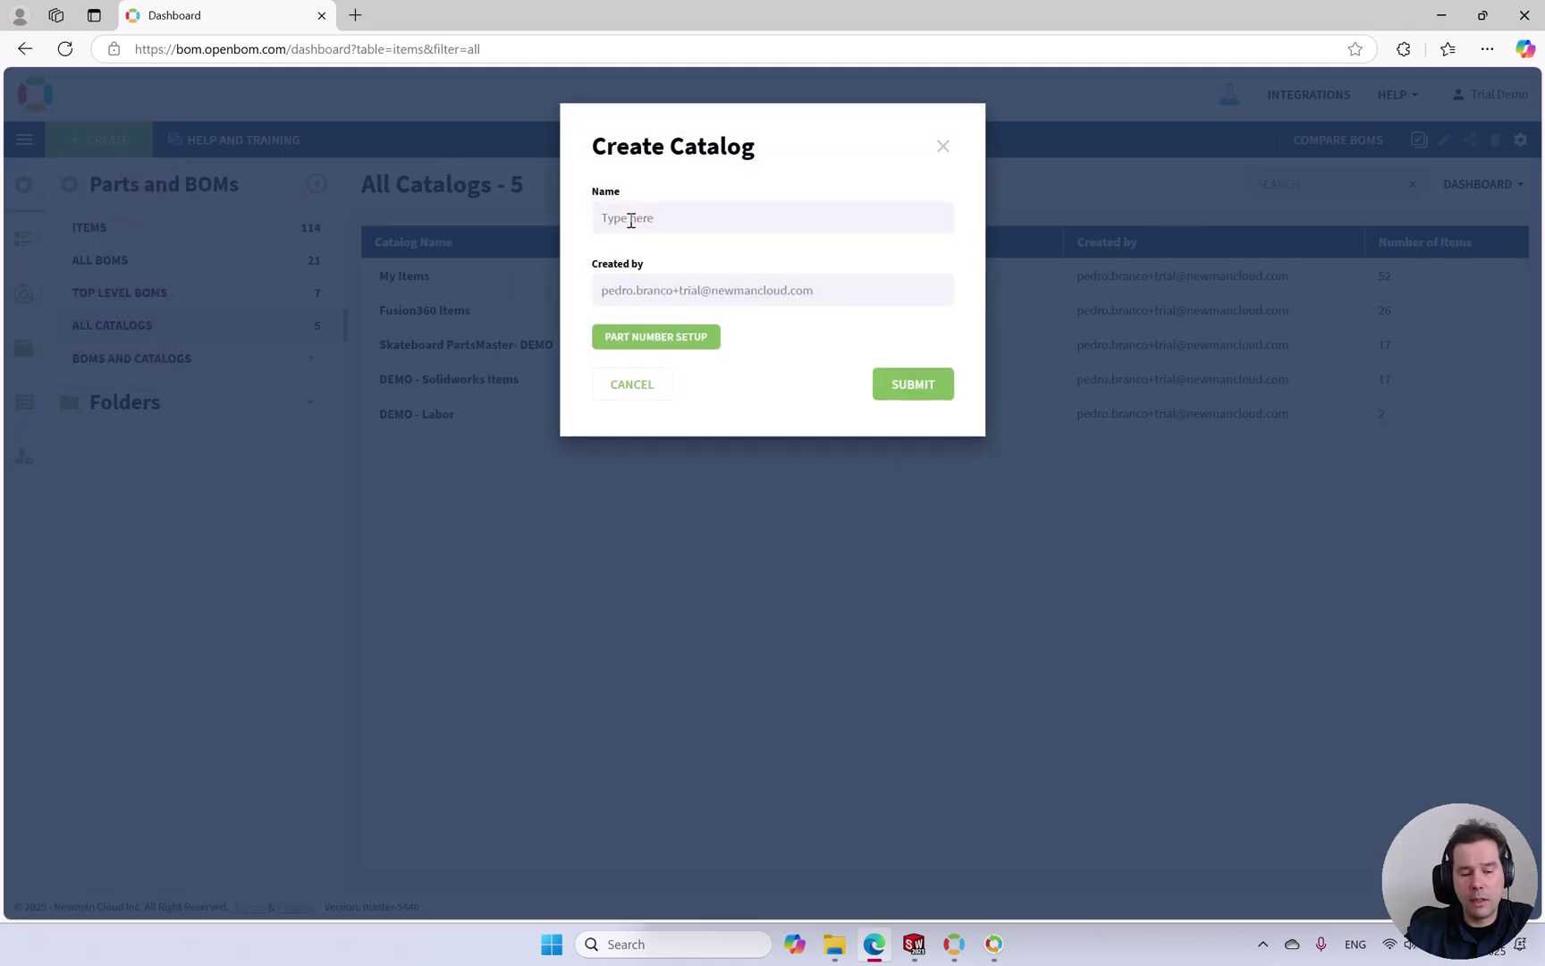
pyautogui.write('Hardware')
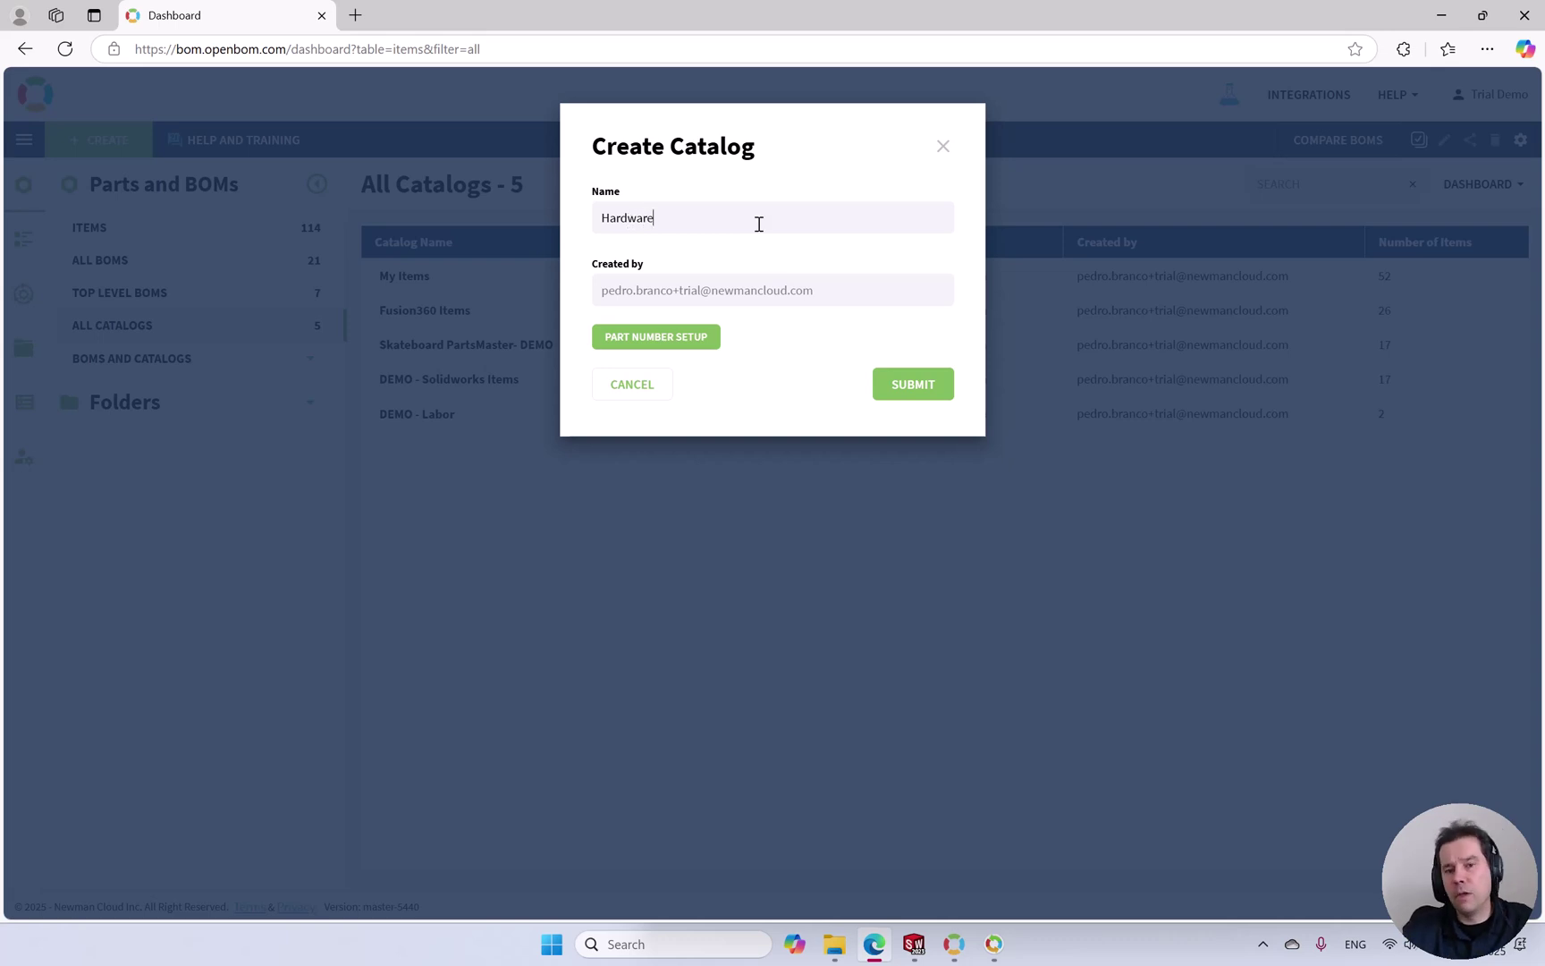
# - Create a part number template for the Hardware catalog with the prefix 2
pyautogui.click(665, 341)
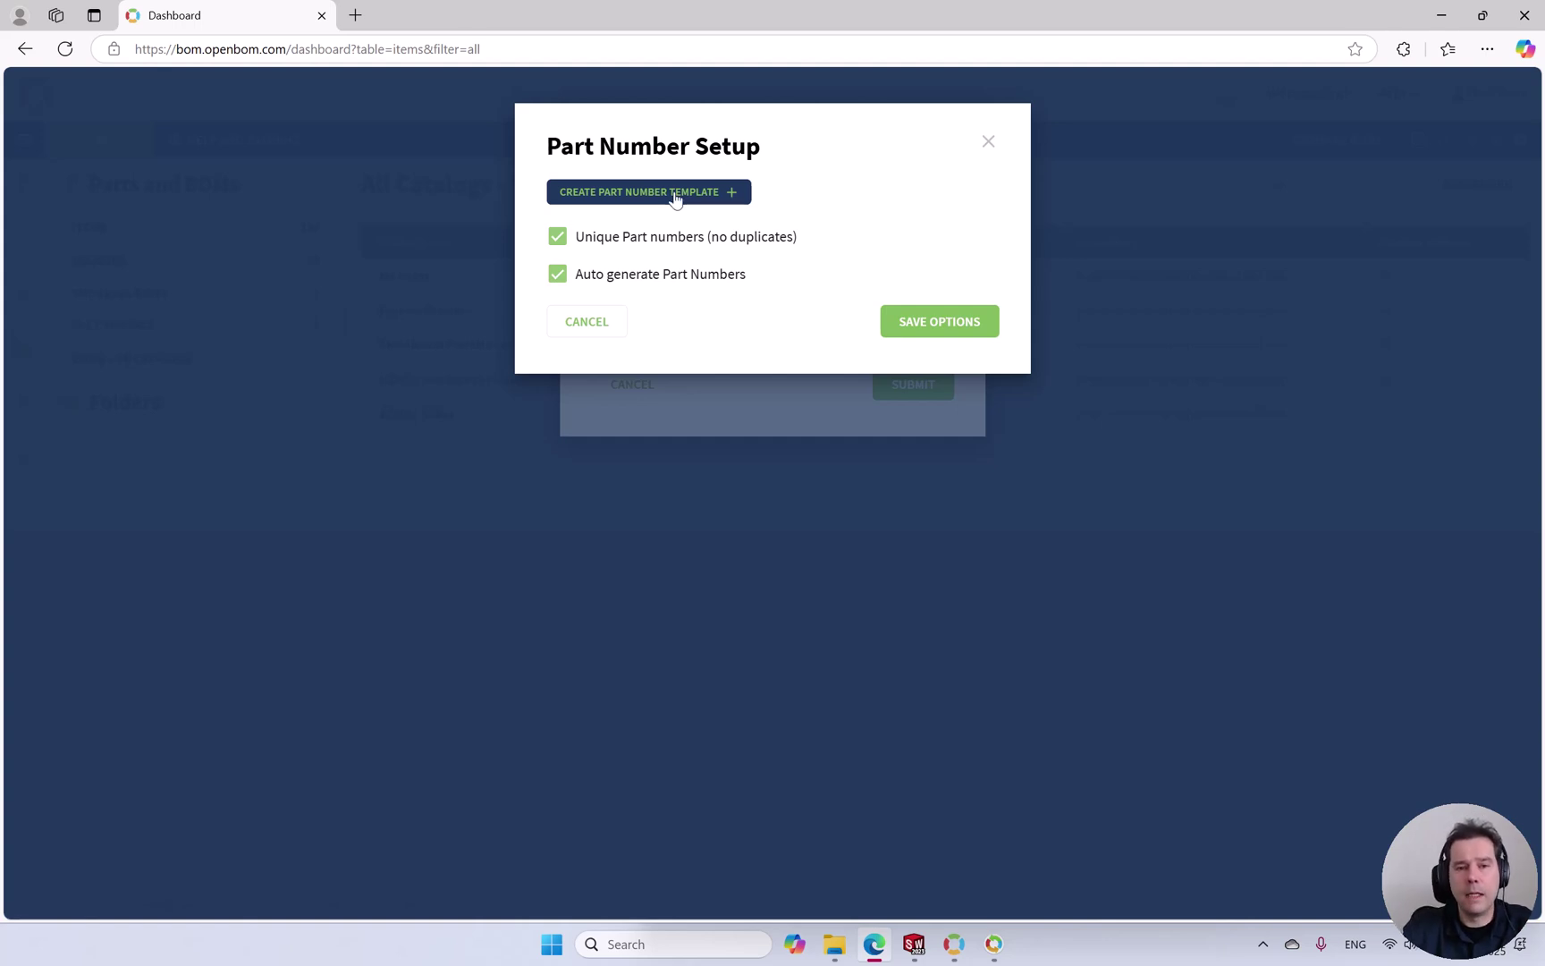
pyautogui.click(676, 195)
pyautogui.click(582, 245)
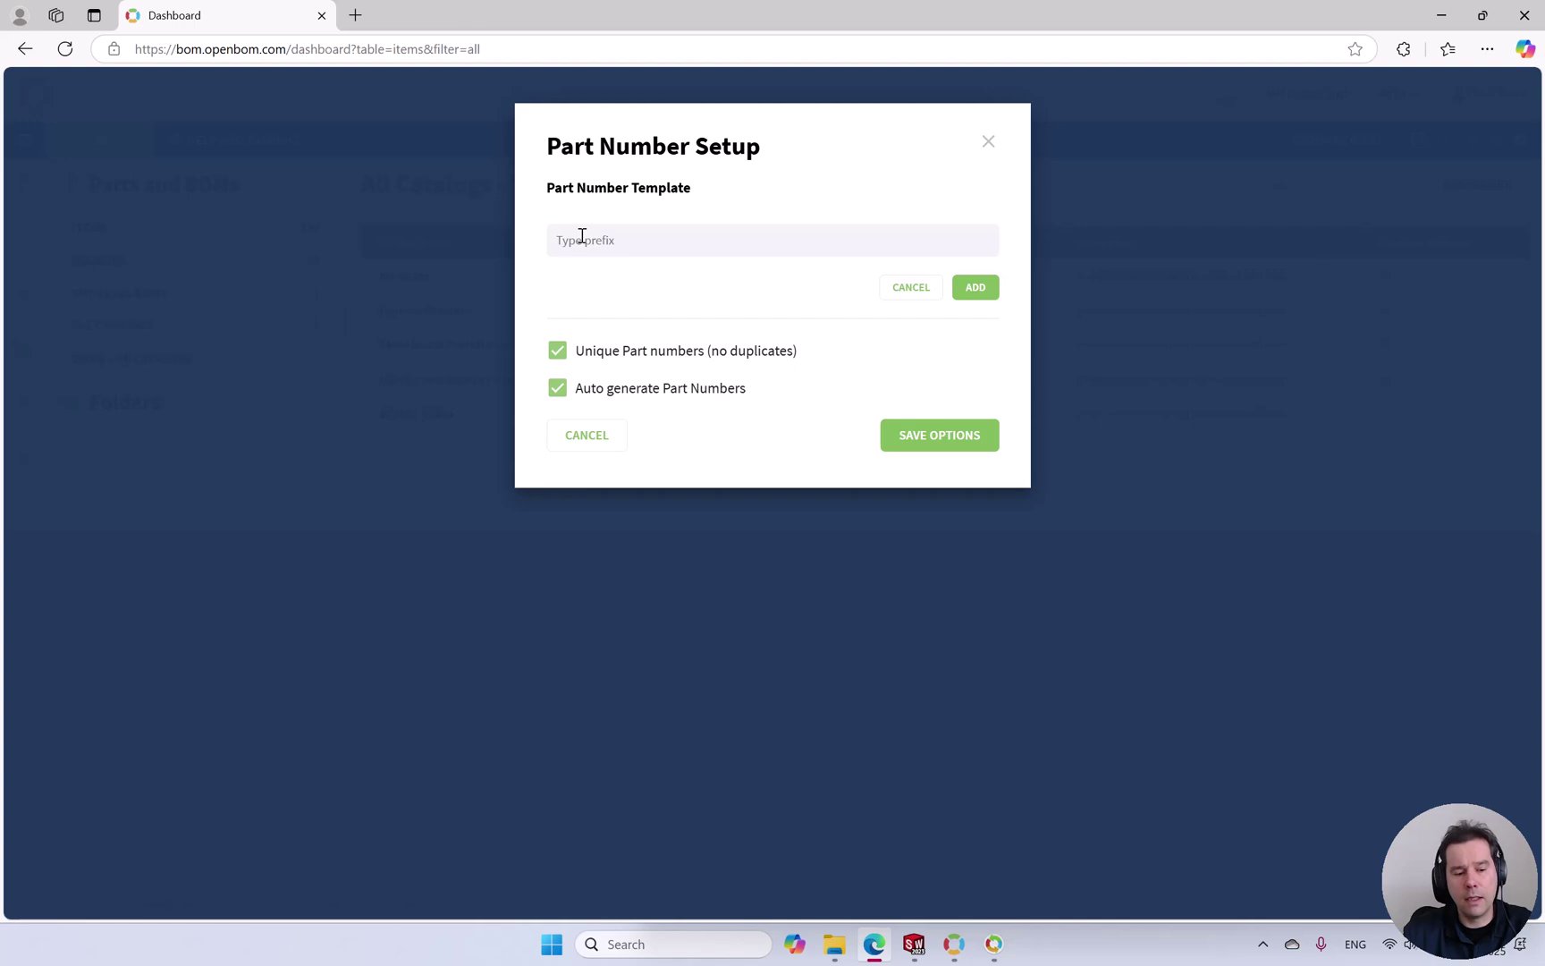
pyautogui.write('2')
pyautogui.click(975, 287)
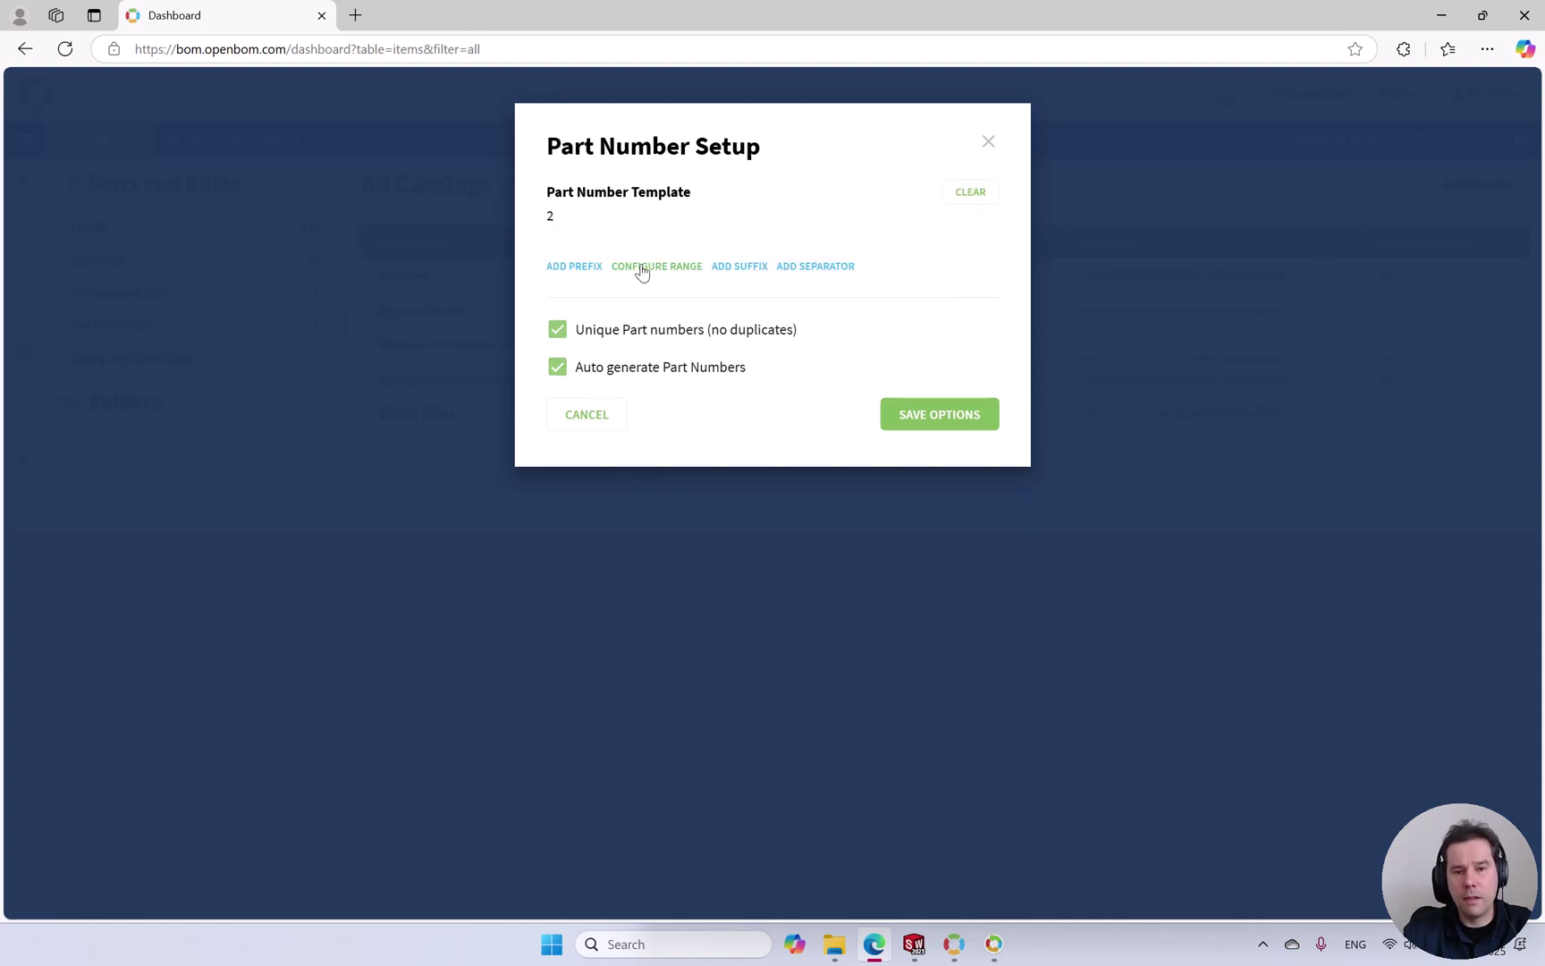
# - Configure the part number range to start at 1, increment by 1 and end at 99999, and save the options to create the catalog
pyautogui.click(637, 266)
pyautogui.click(605, 271)
pyautogui.write('1')
pyautogui.click(756, 272)
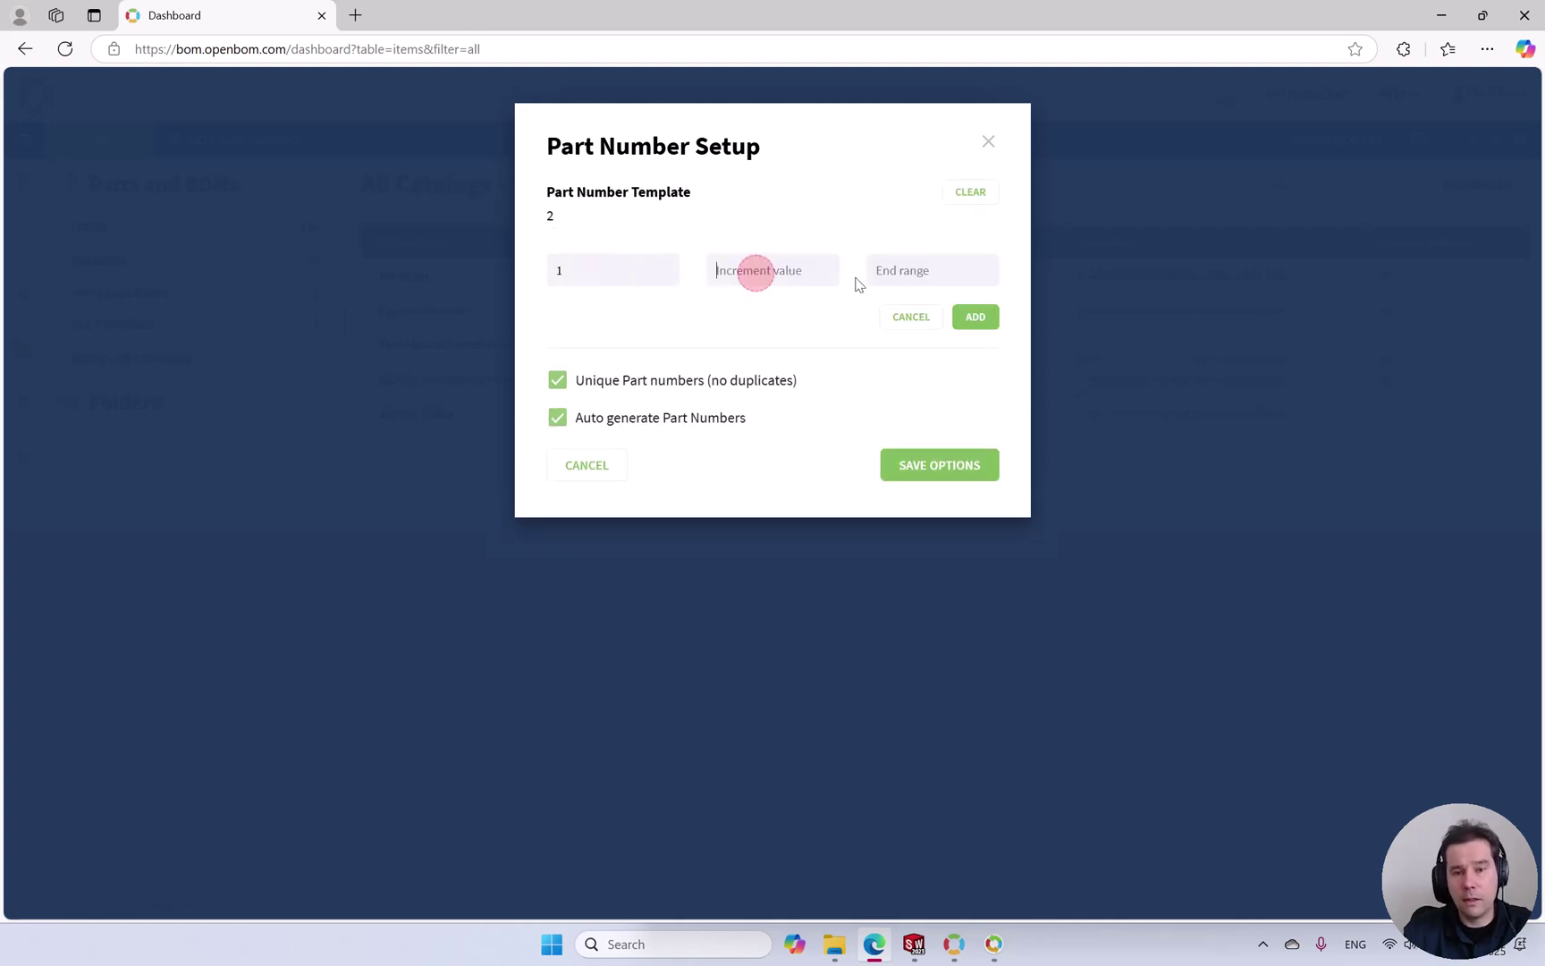
pyautogui.write('1')
pyautogui.click(939, 279)
pyautogui.write('999')
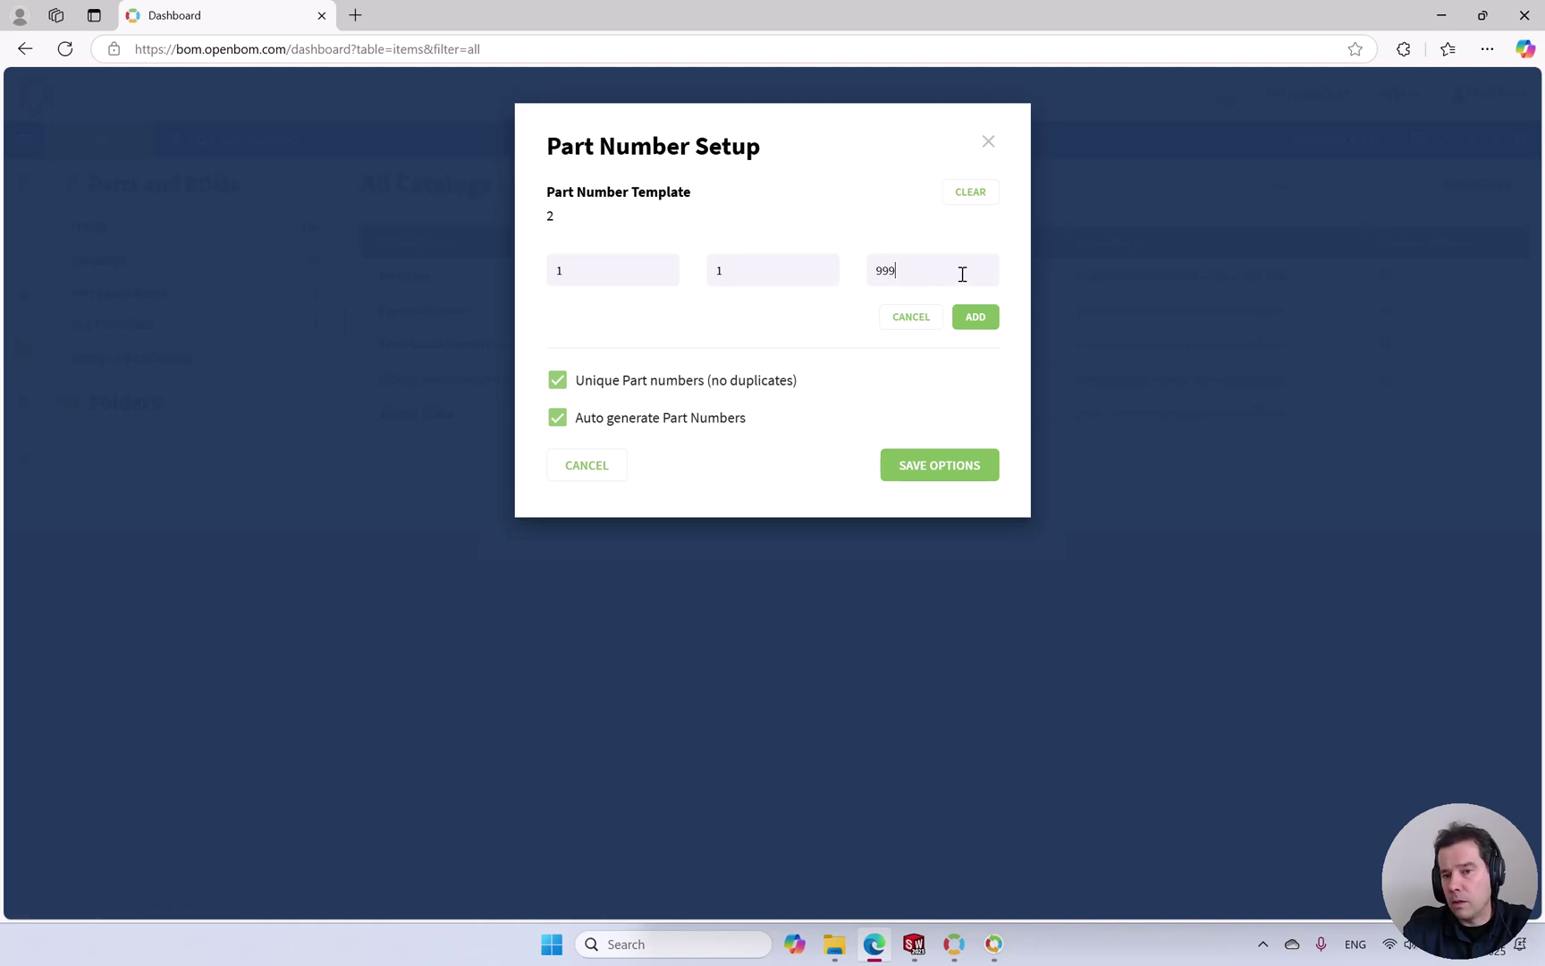
pyautogui.write('99')
pyautogui.doubleClick(893, 270)
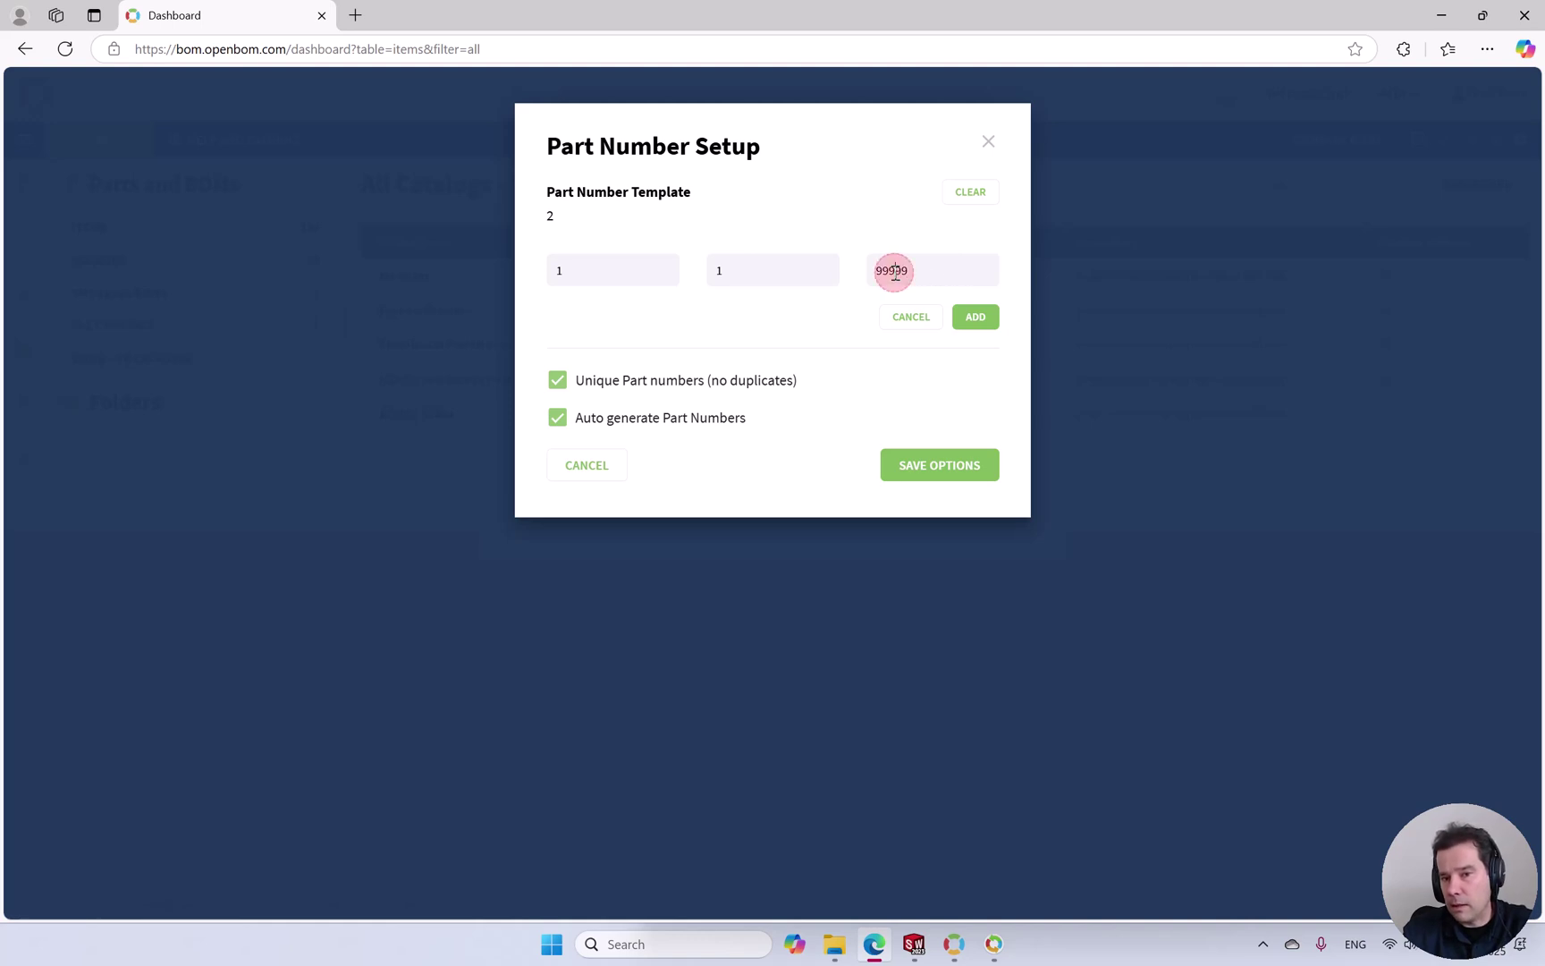
pyautogui.click(975, 319)
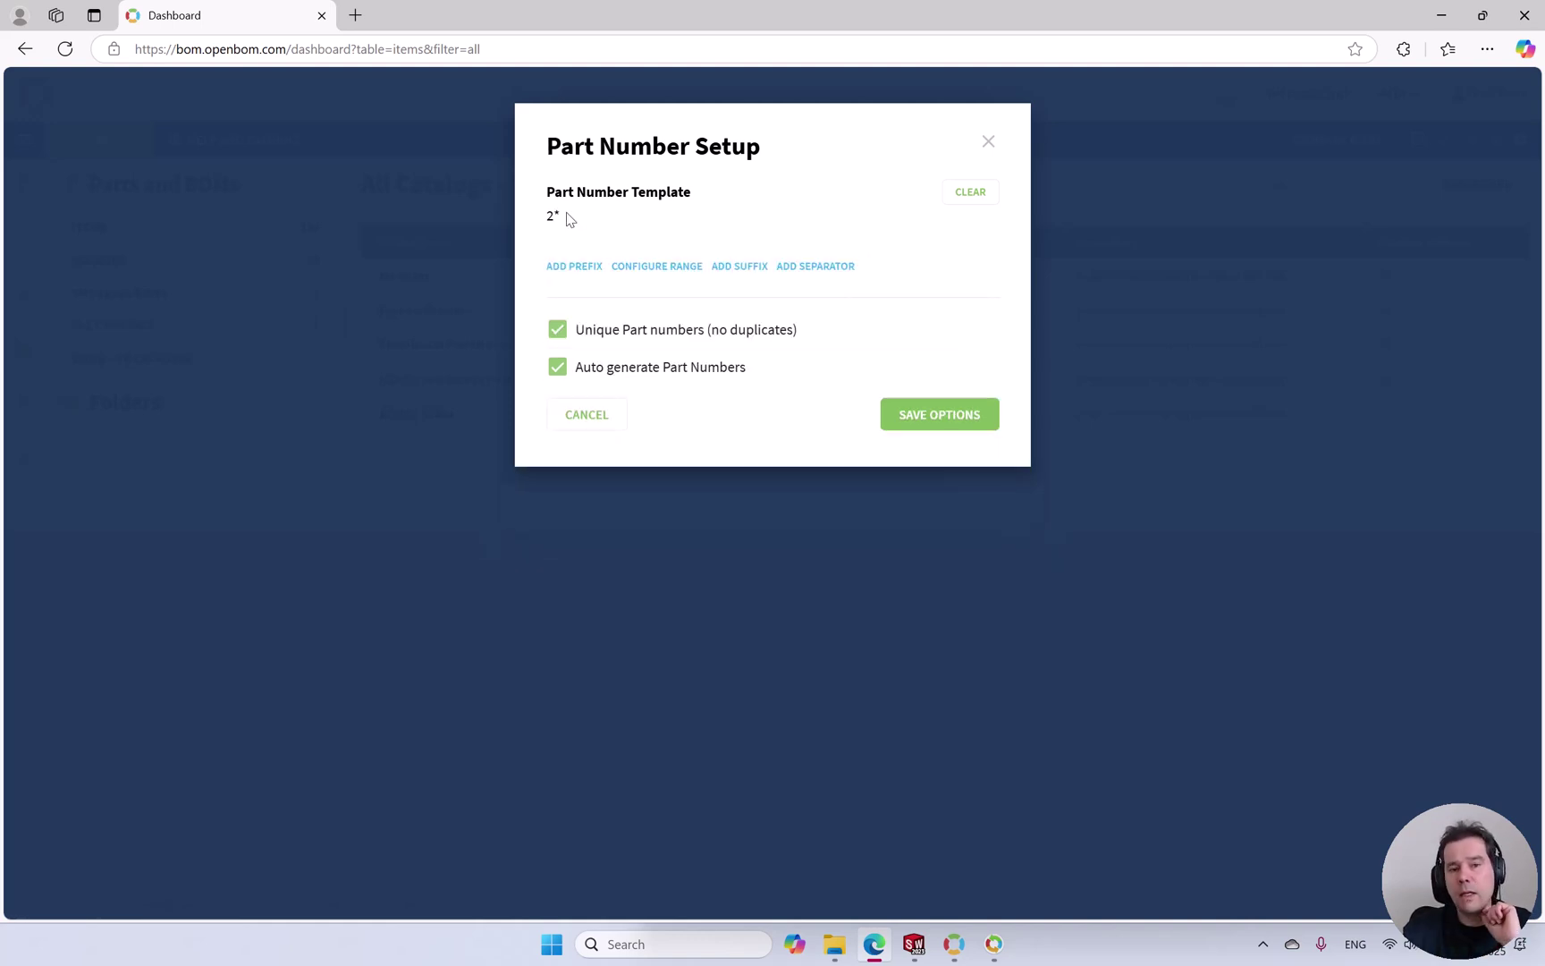
pyautogui.click(945, 419)
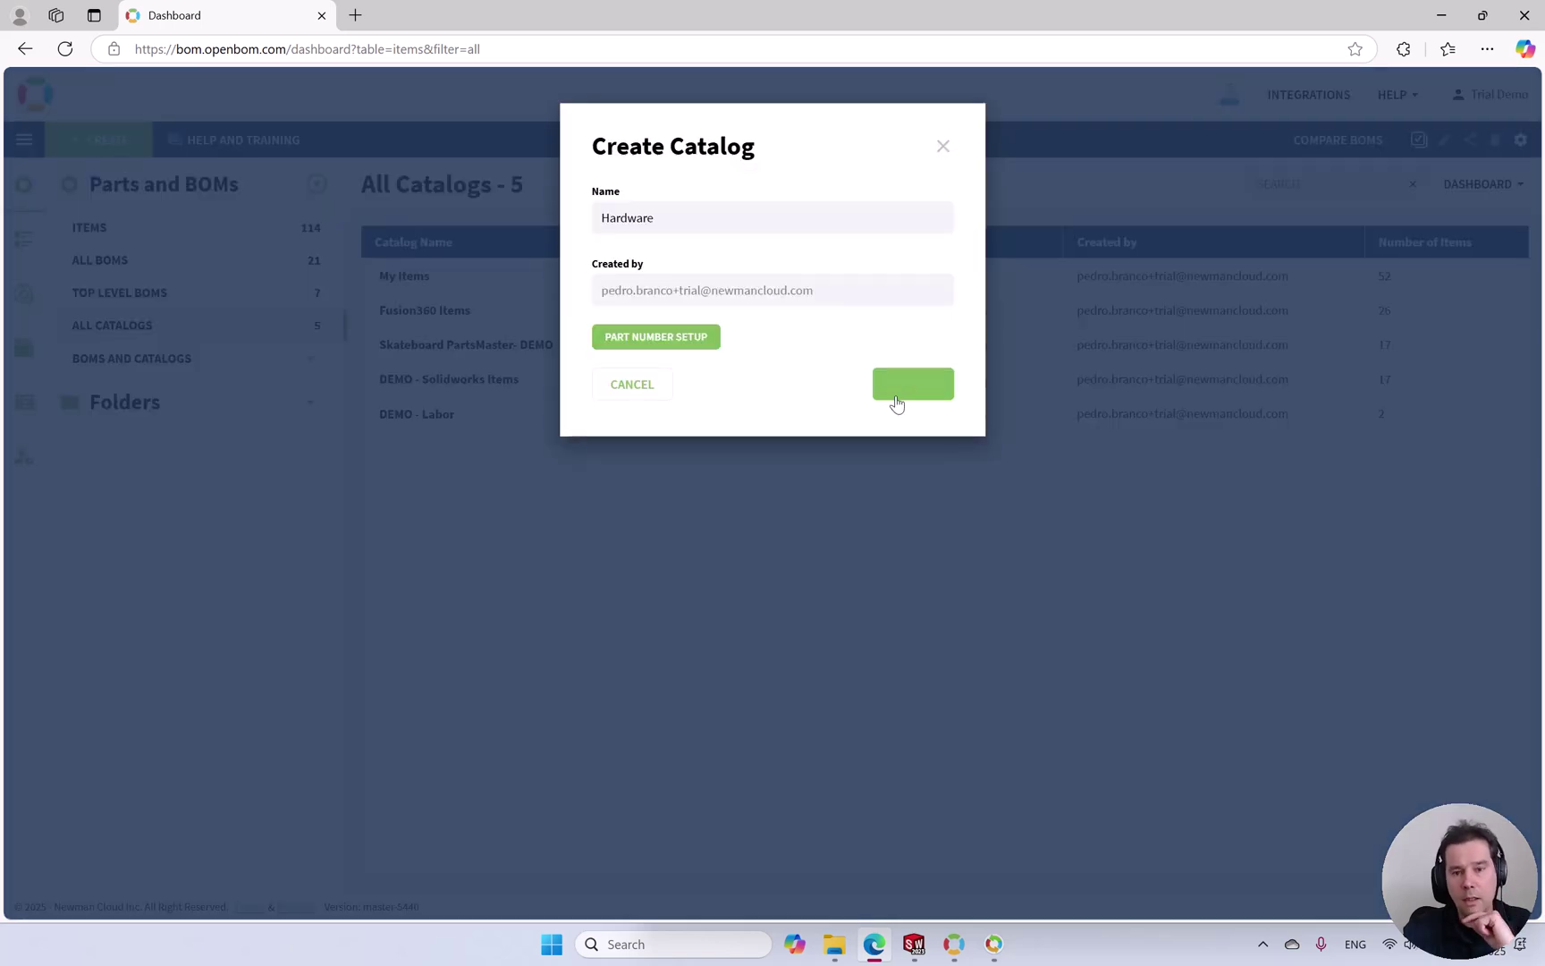
pyautogui.click(899, 395)
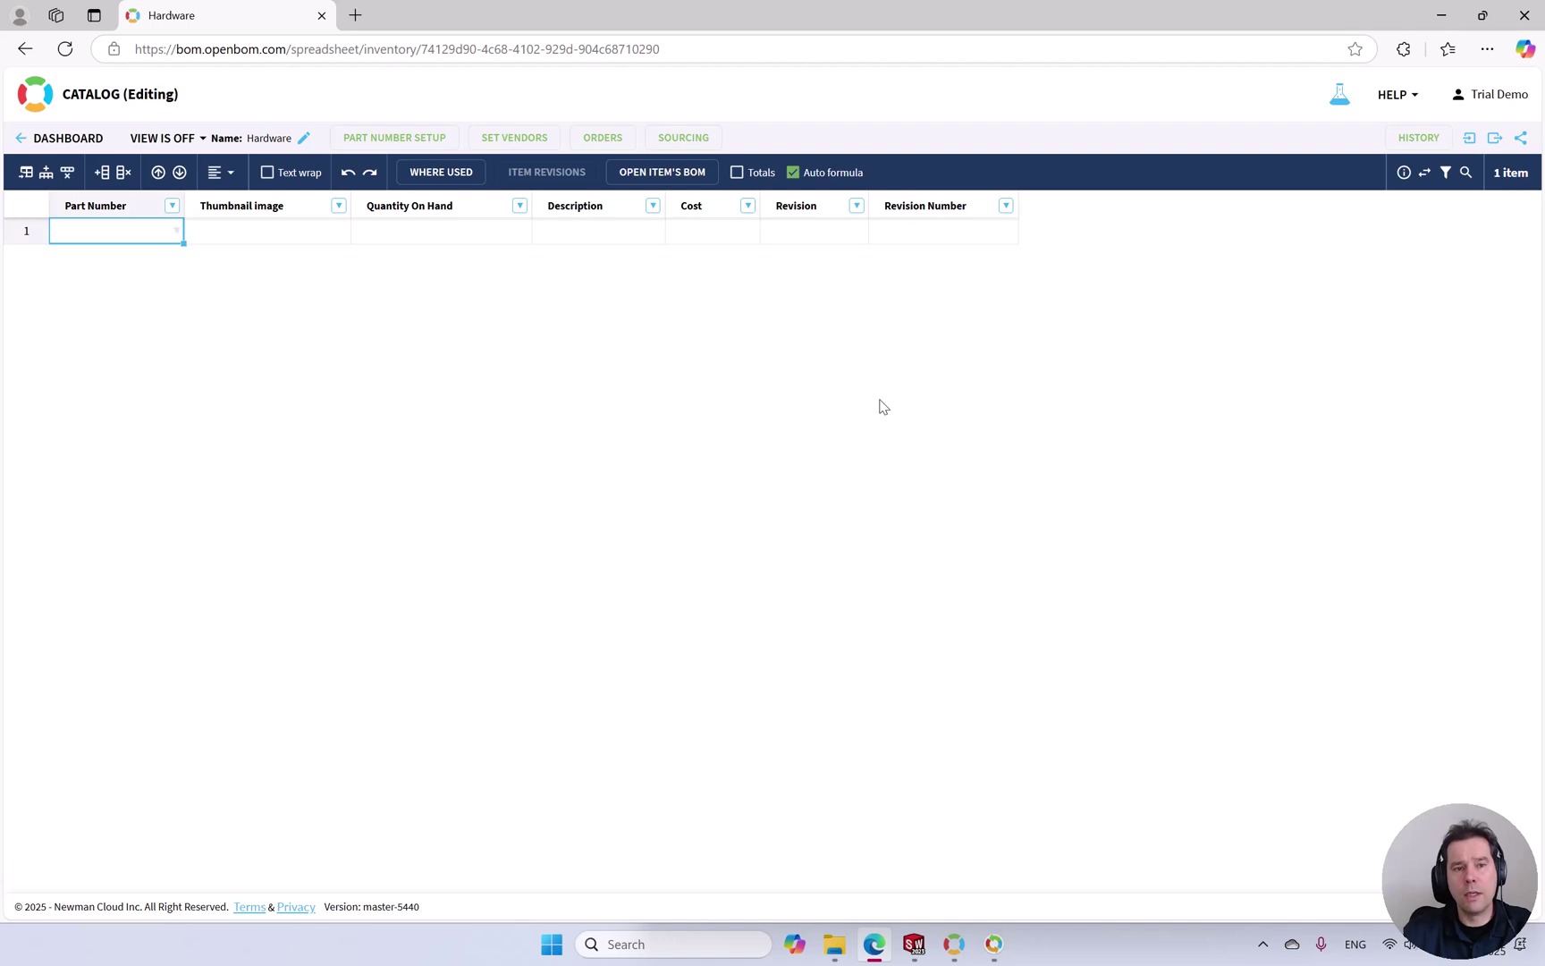
# - Mark Hardware and My Items as company catalogs in the company settings, and return to the Hardware catalog
pyautogui.click(1493, 95)
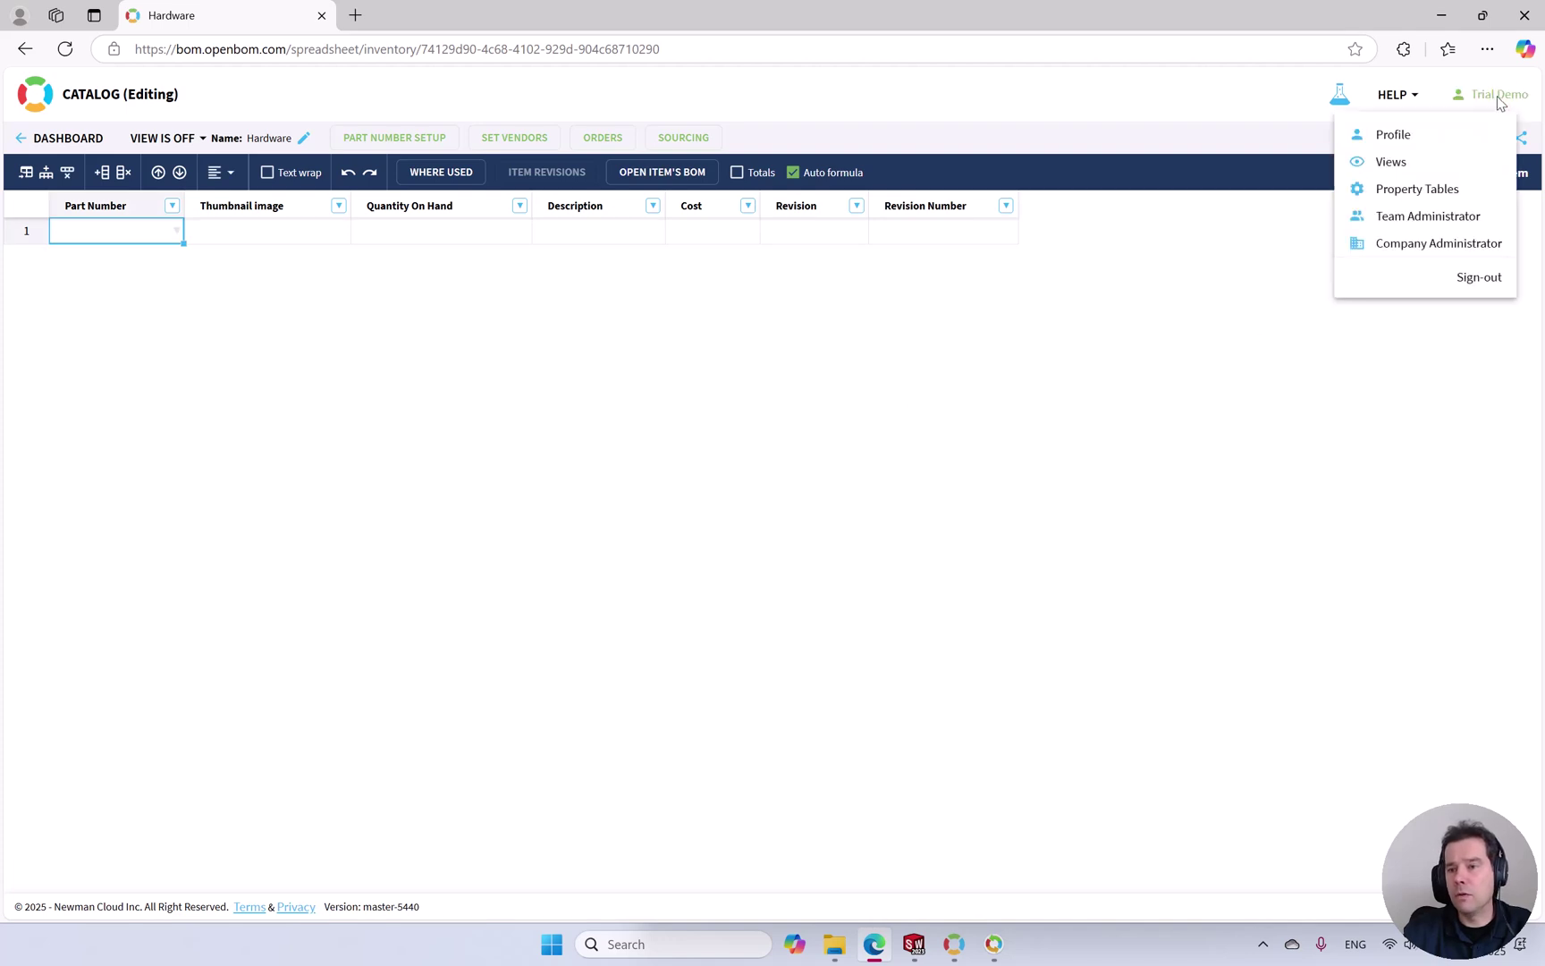
pyautogui.click(1423, 245)
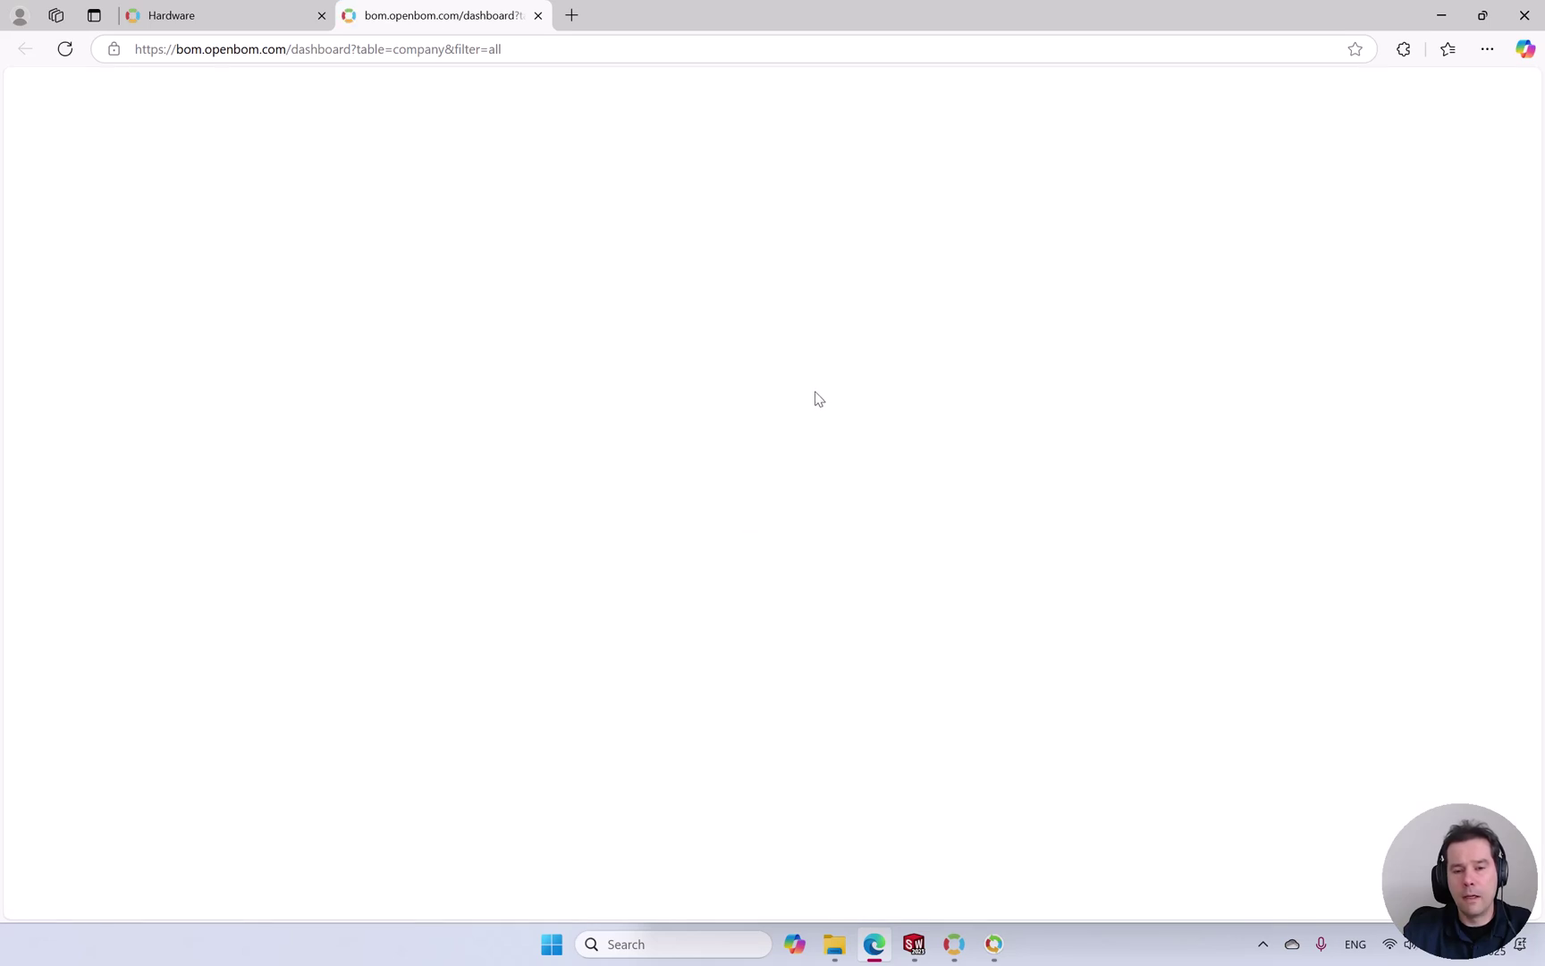
pyautogui.click(384, 423)
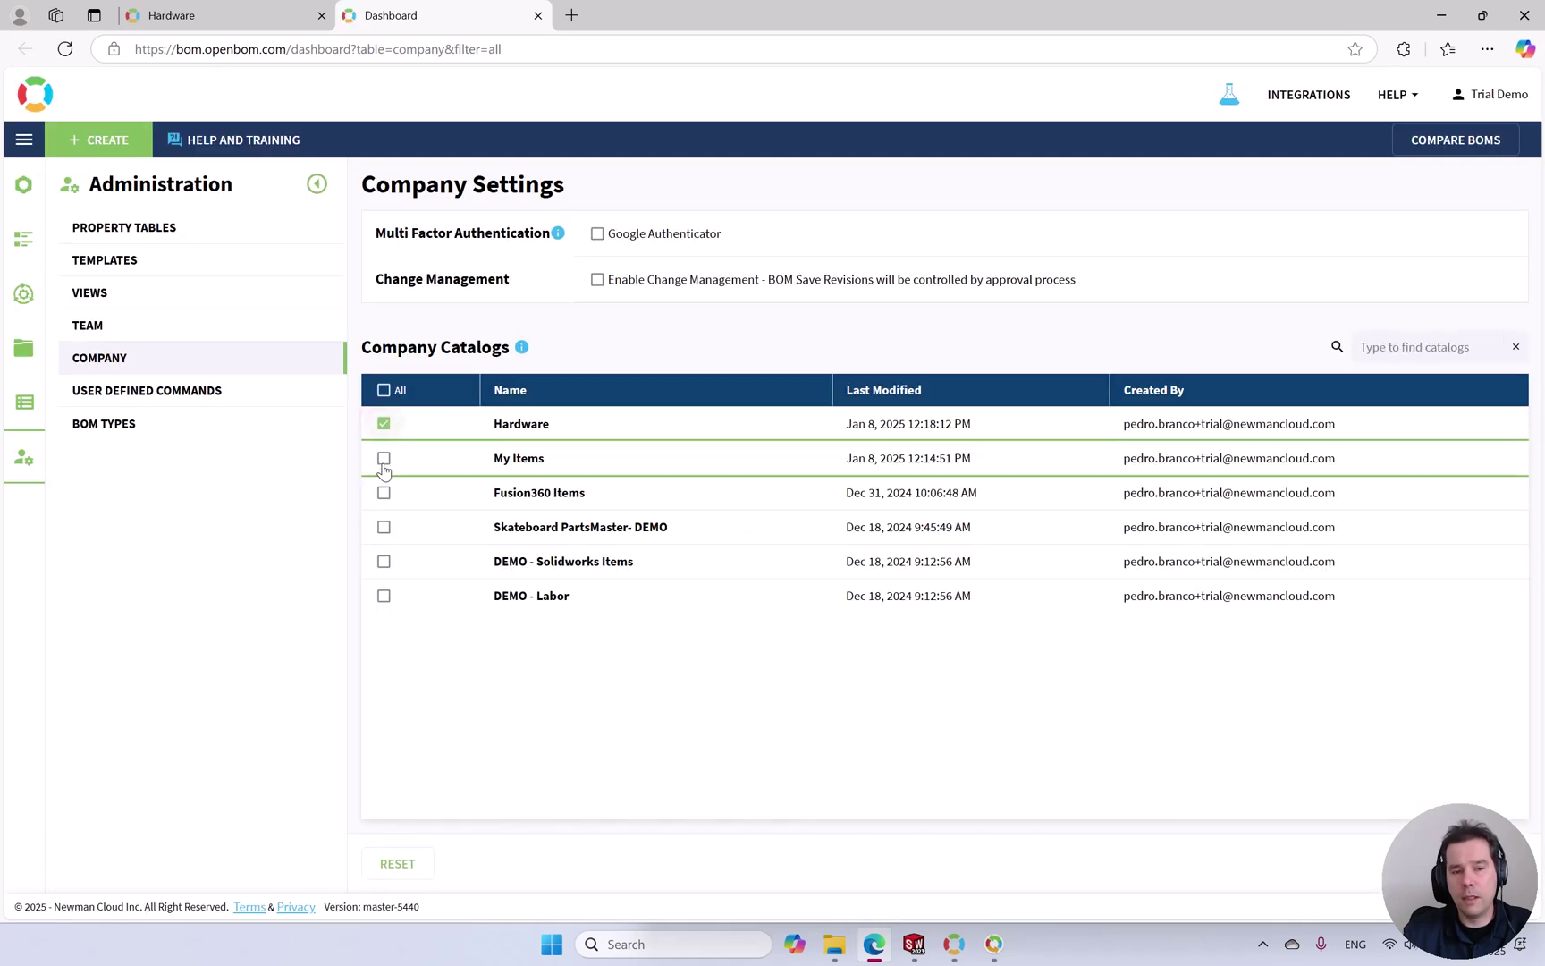
pyautogui.click(385, 458)
pyautogui.moveTo(522, 347)
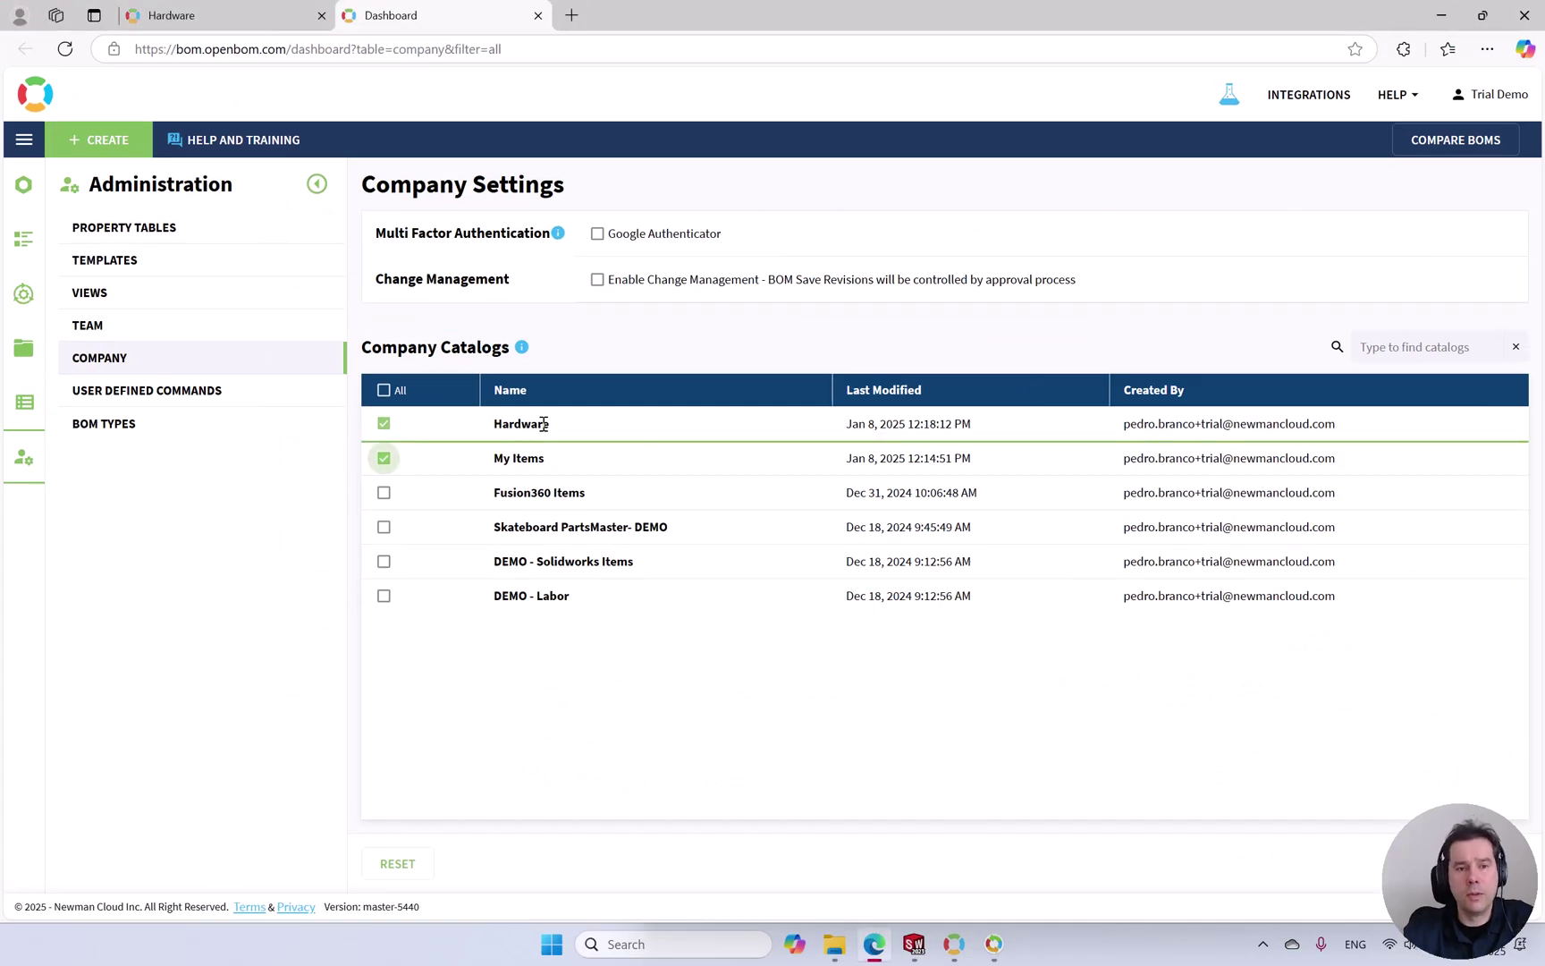
pyautogui.click(215, 18)
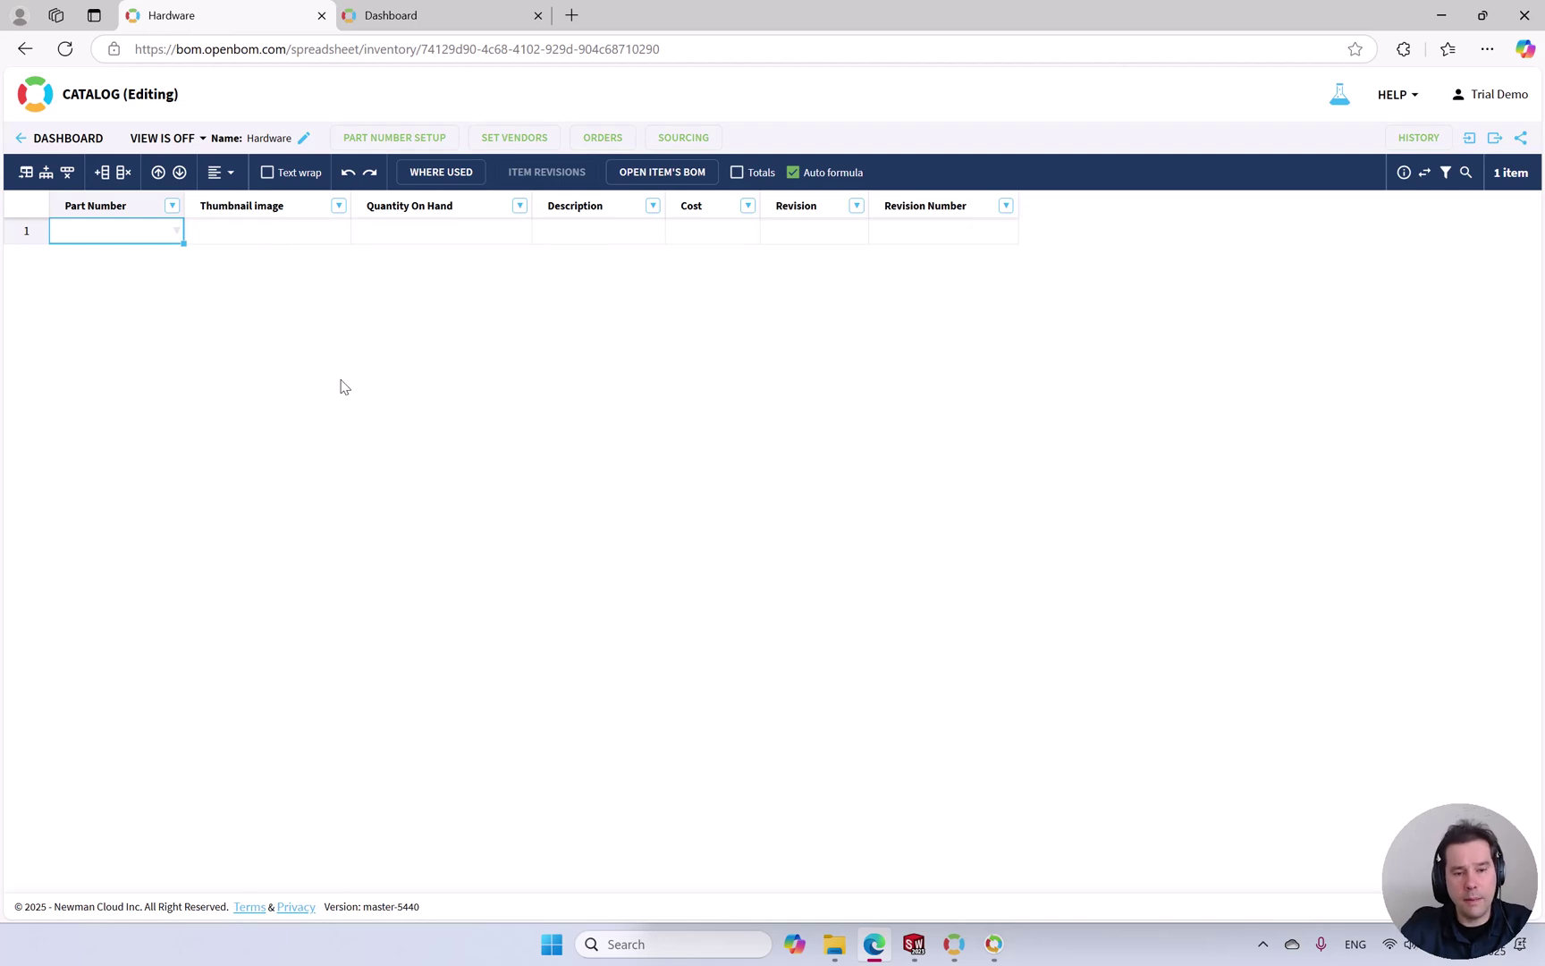
# - Switch to SOLIDWORKS and open the part file of the upper-left slotted screw on the assembly's back cover
pyautogui.hotkey('alt', 'Tab')
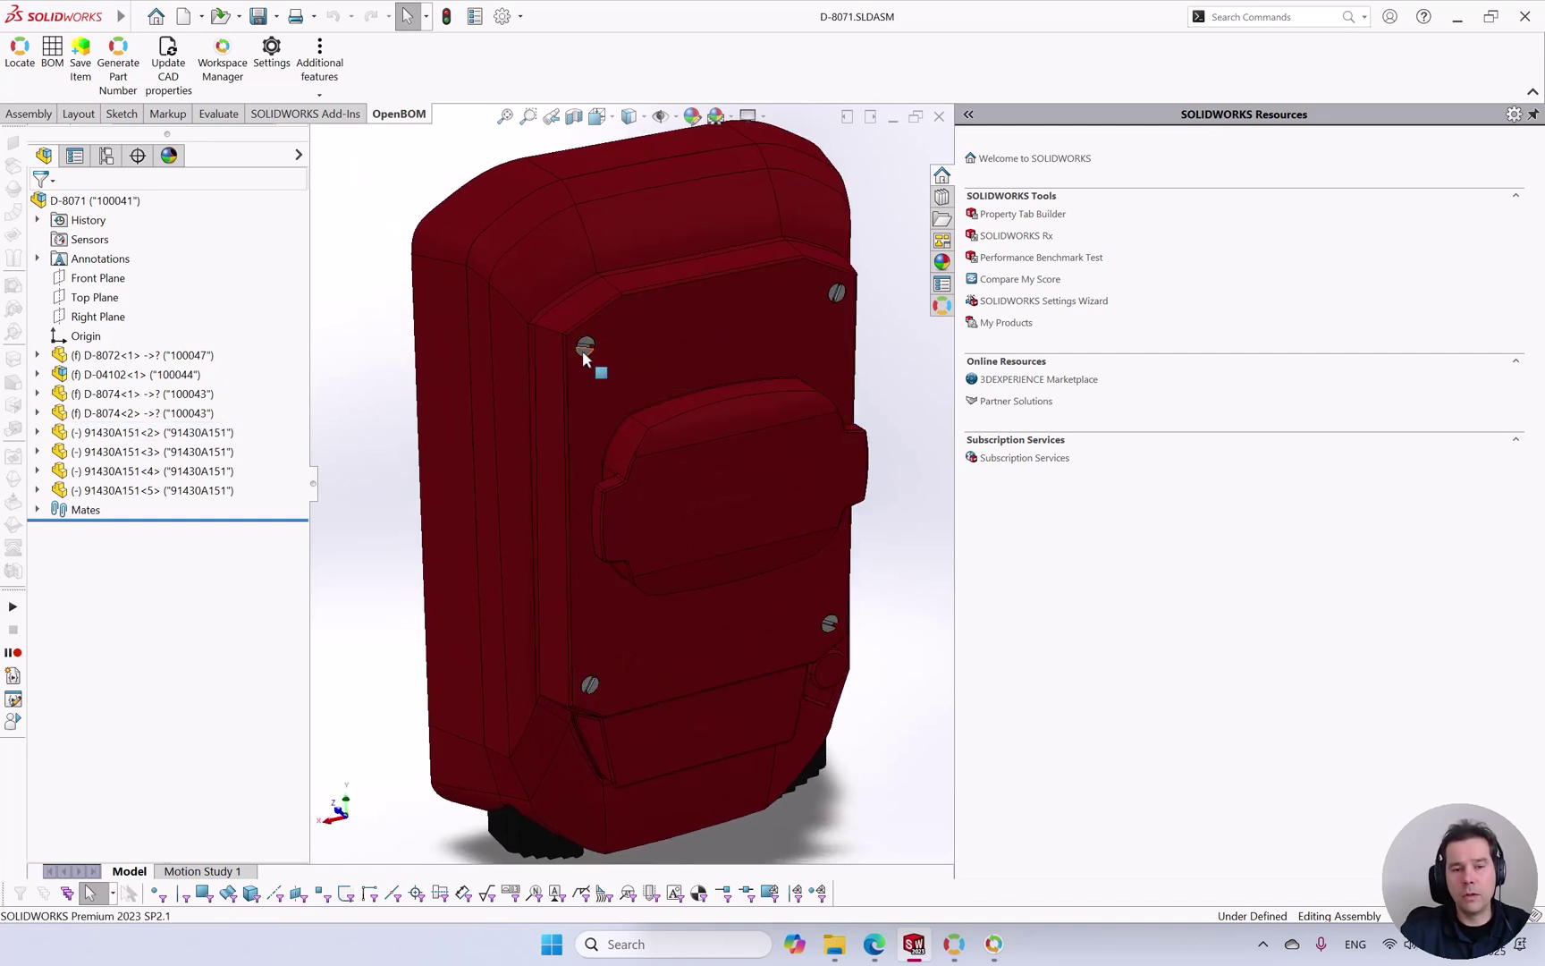
pyautogui.scroll(-5, 583, 357)
pyautogui.click(594, 374)
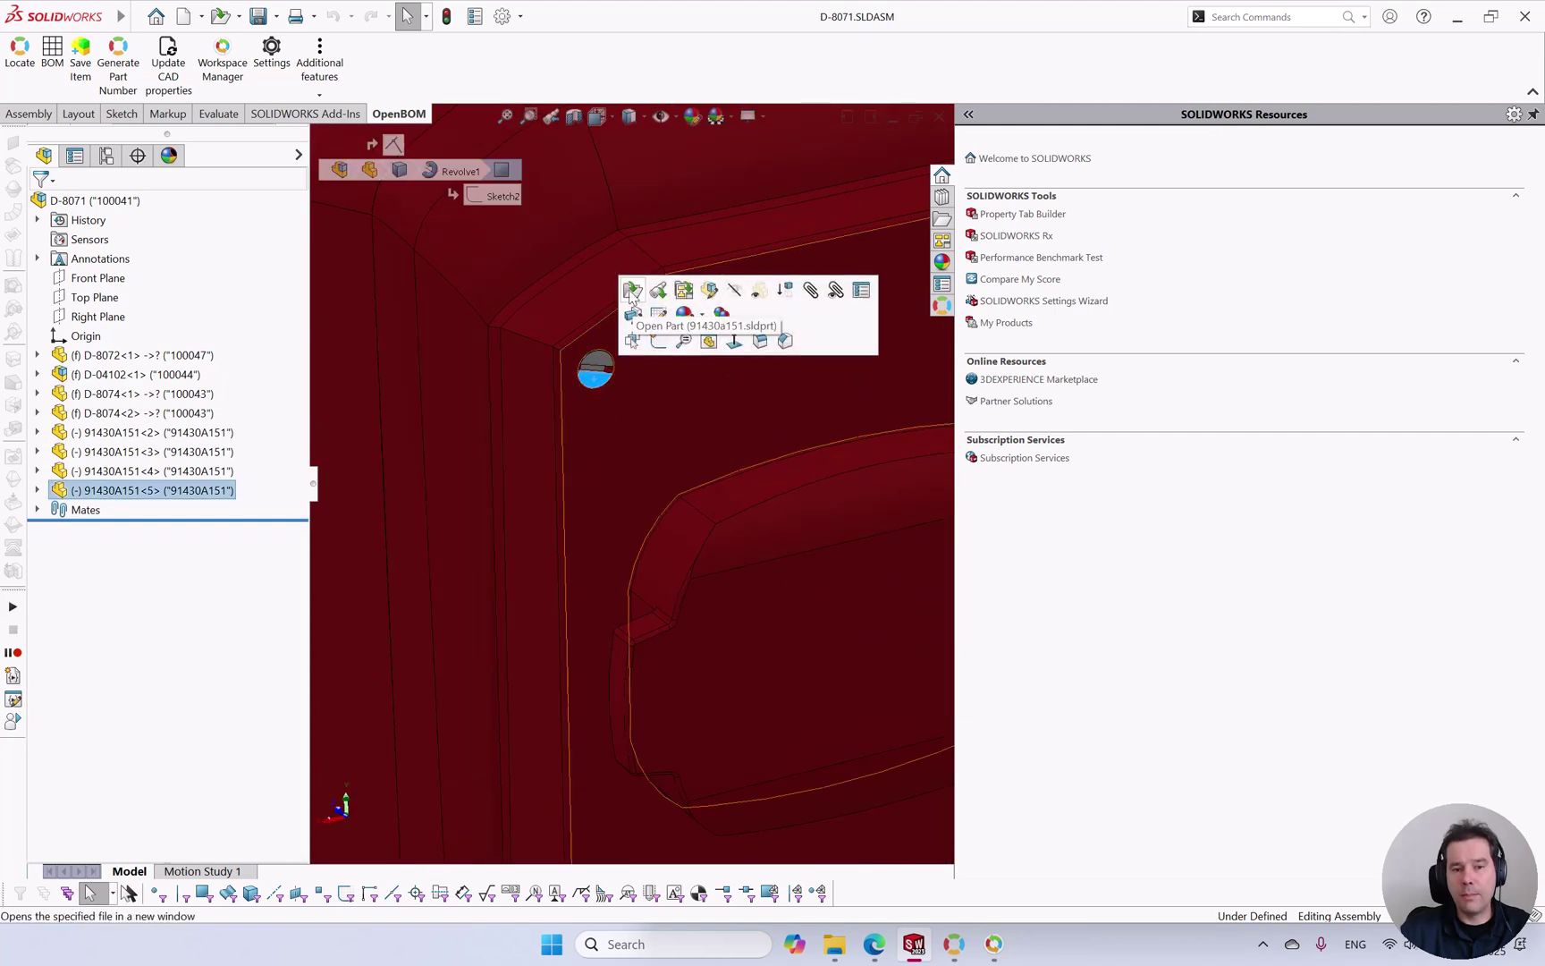
pyautogui.click(631, 291)
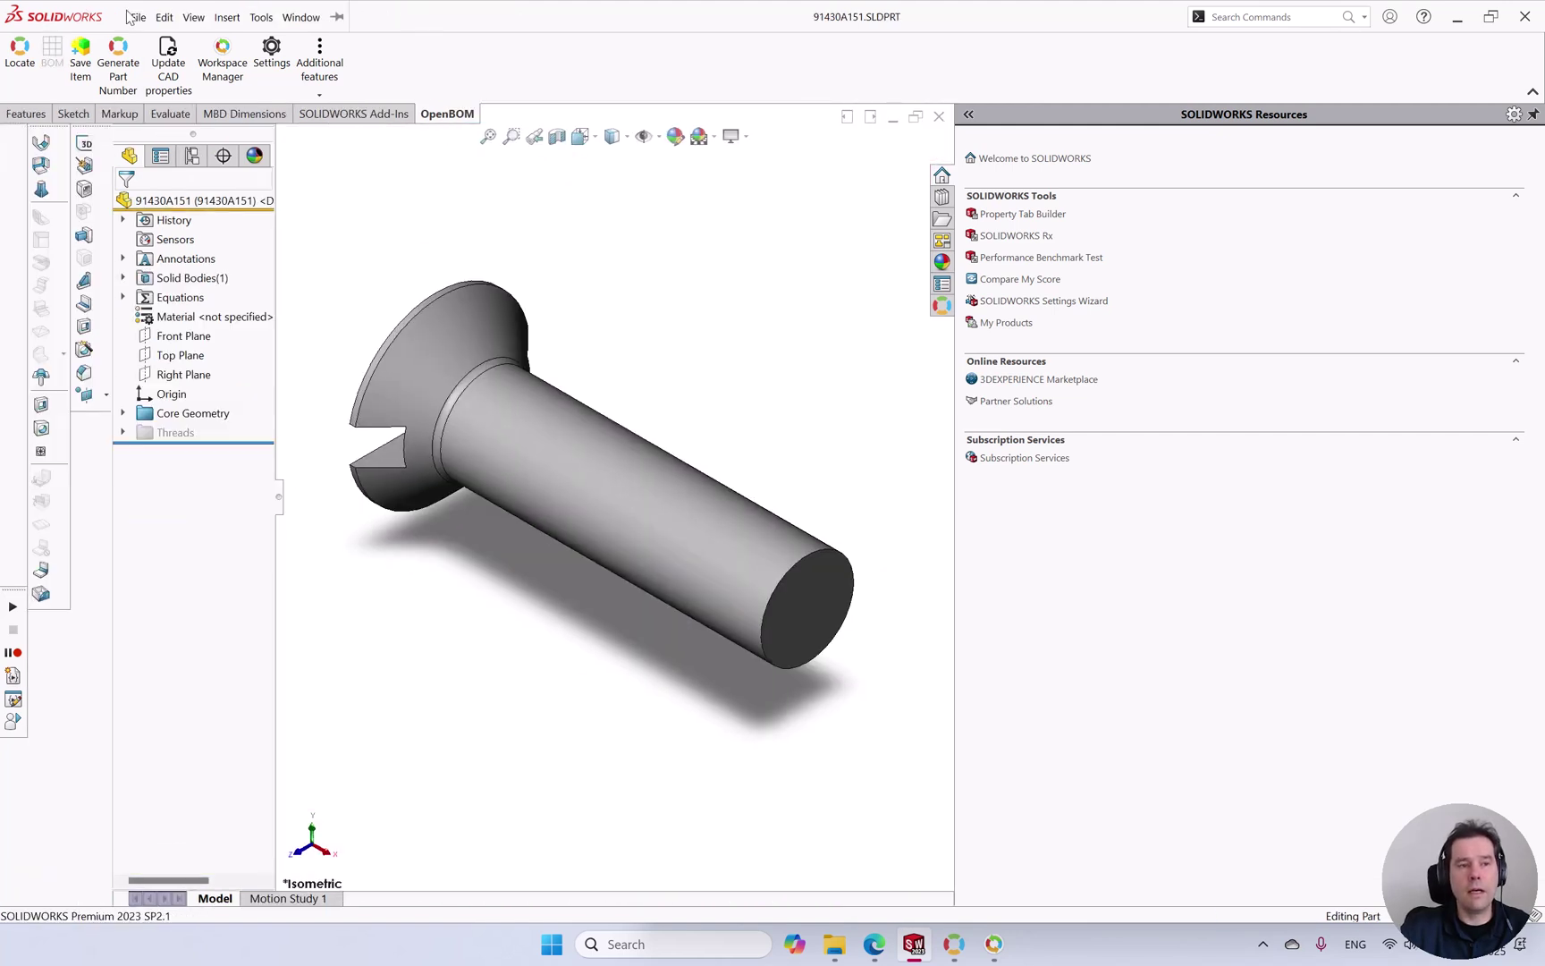
# - Review the screw part's custom file properties, especially the Group property, and accept the dialog
pyautogui.click(134, 17)
pyautogui.click(242, 537)
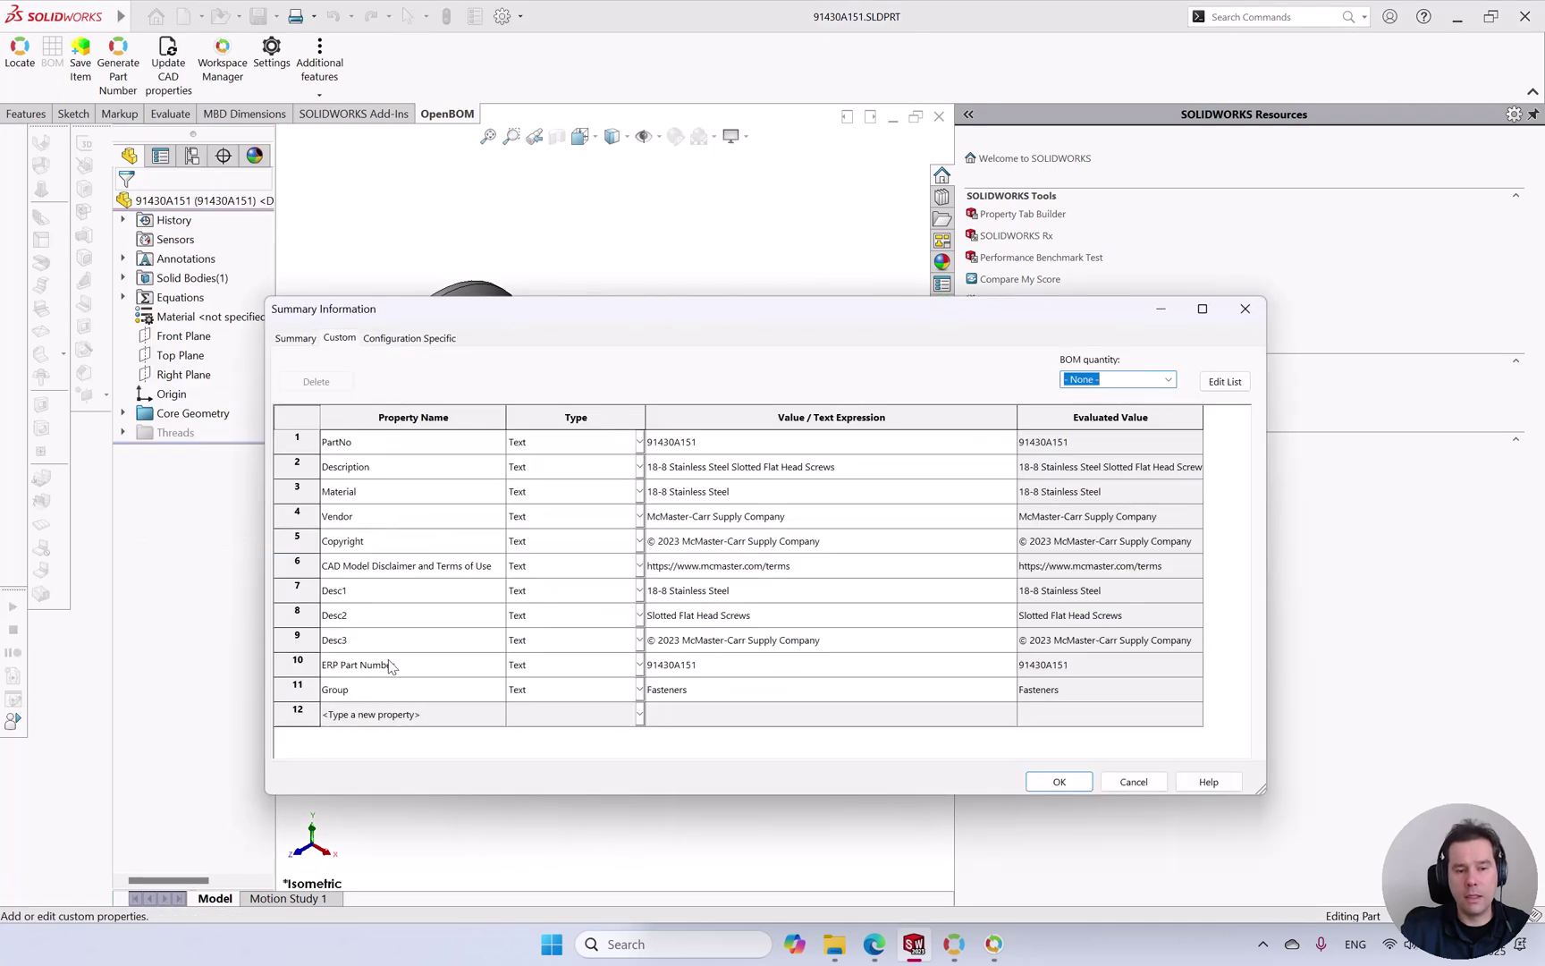
pyautogui.click(344, 690)
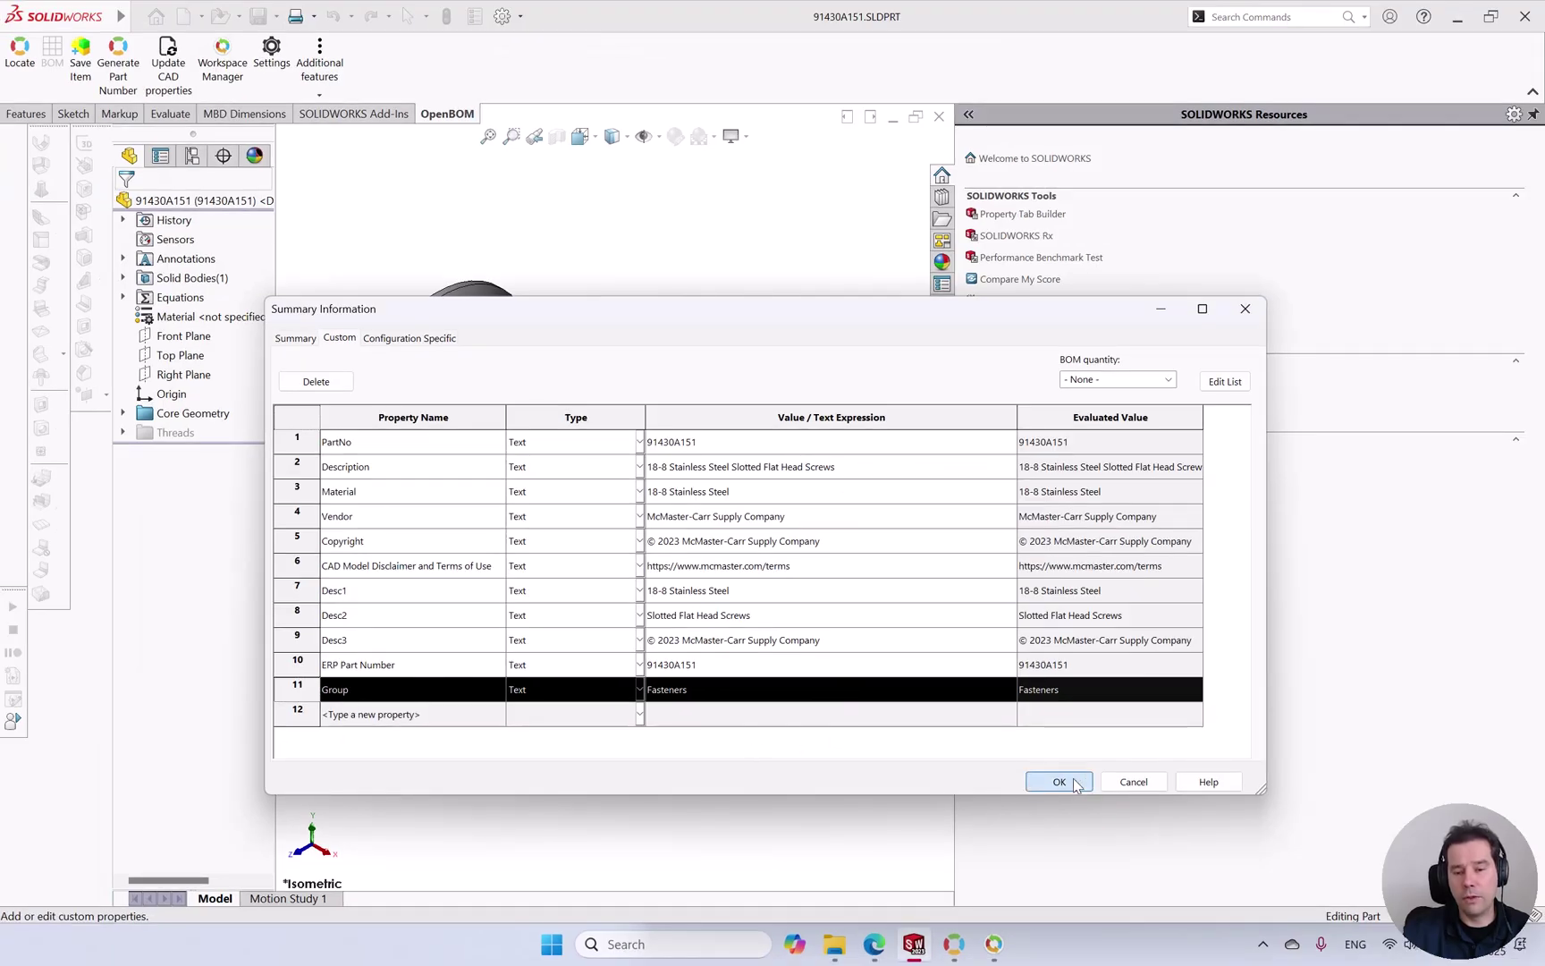
pyautogui.click(1059, 781)
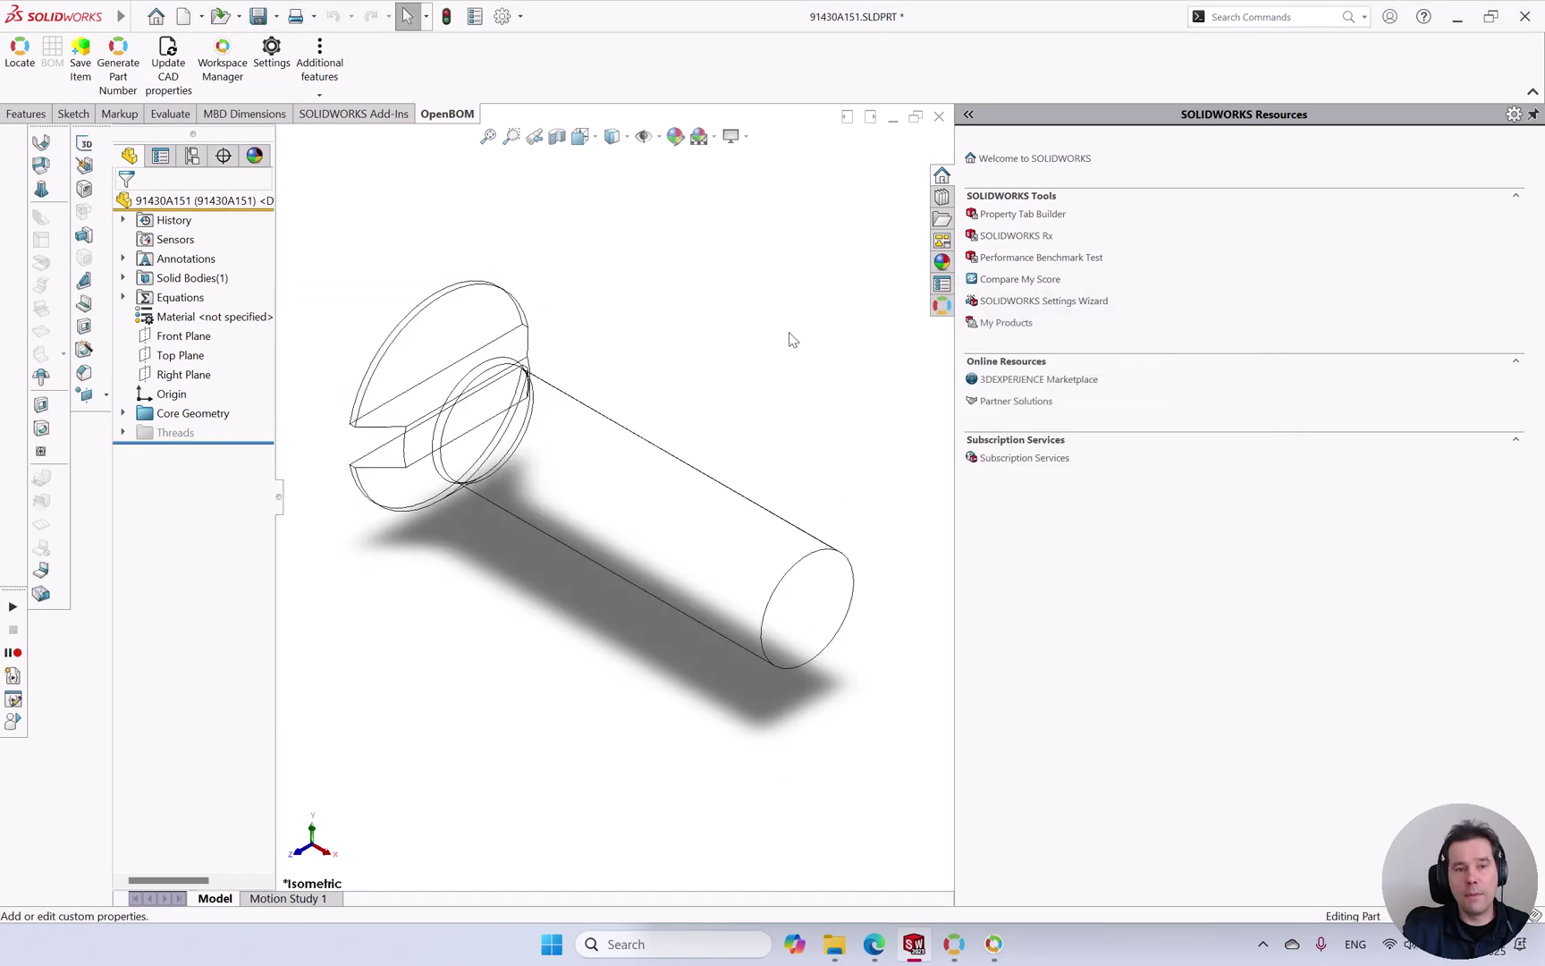
# - Enable categories in the OpenBOM add-in settings and choose Group as the property for catalog assignment
pyautogui.click(271, 72)
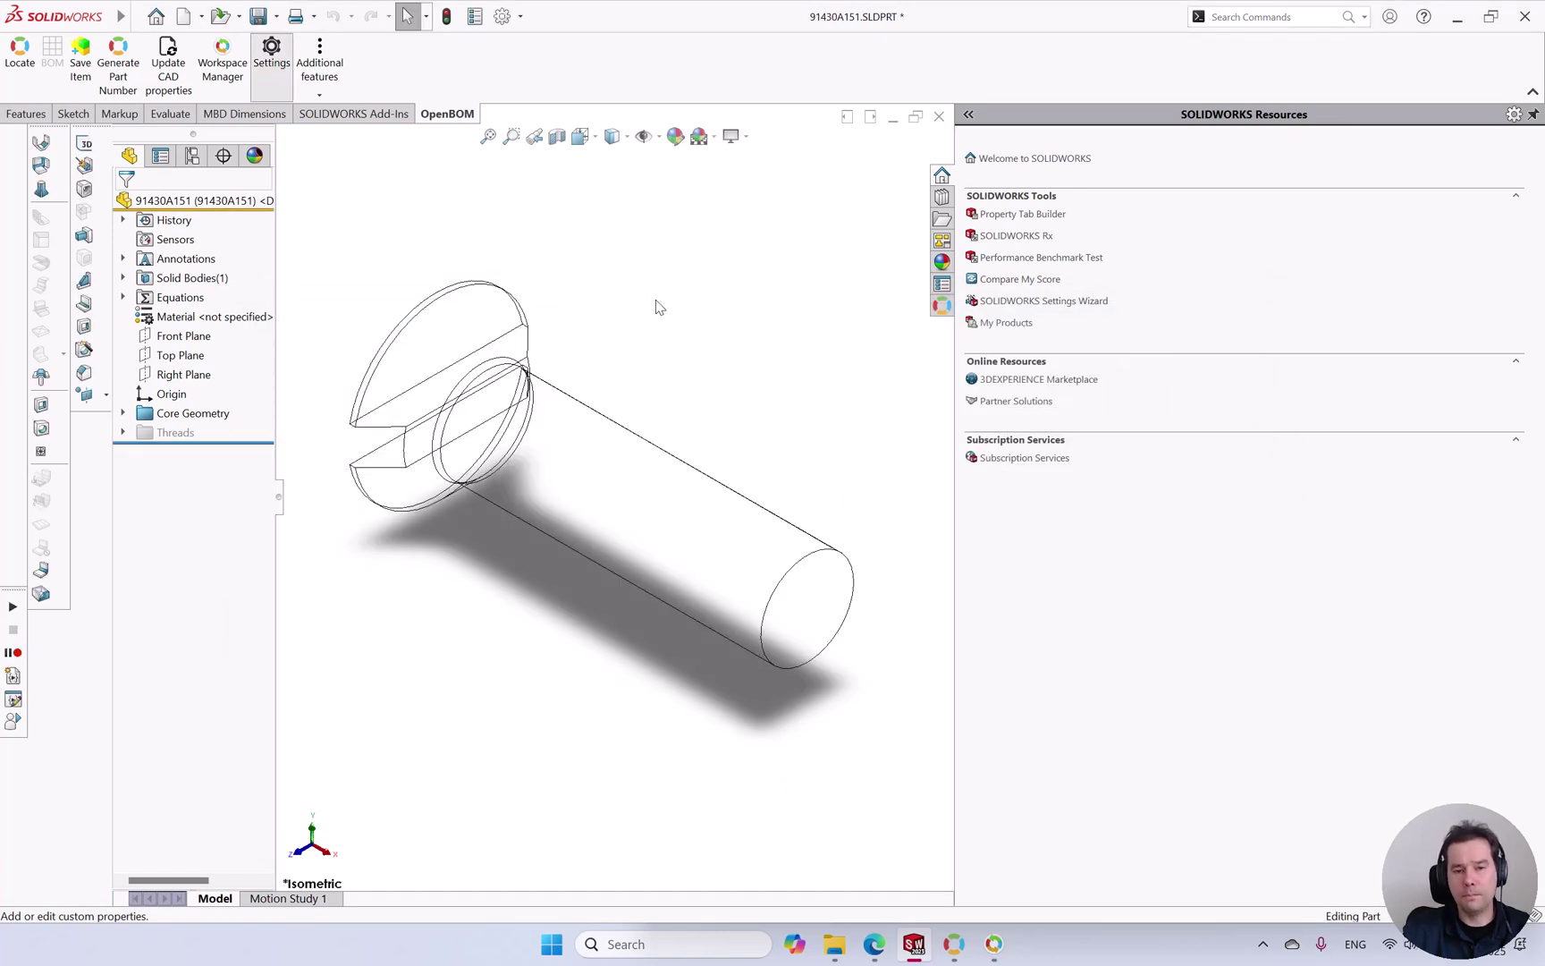
pyautogui.click(547, 399)
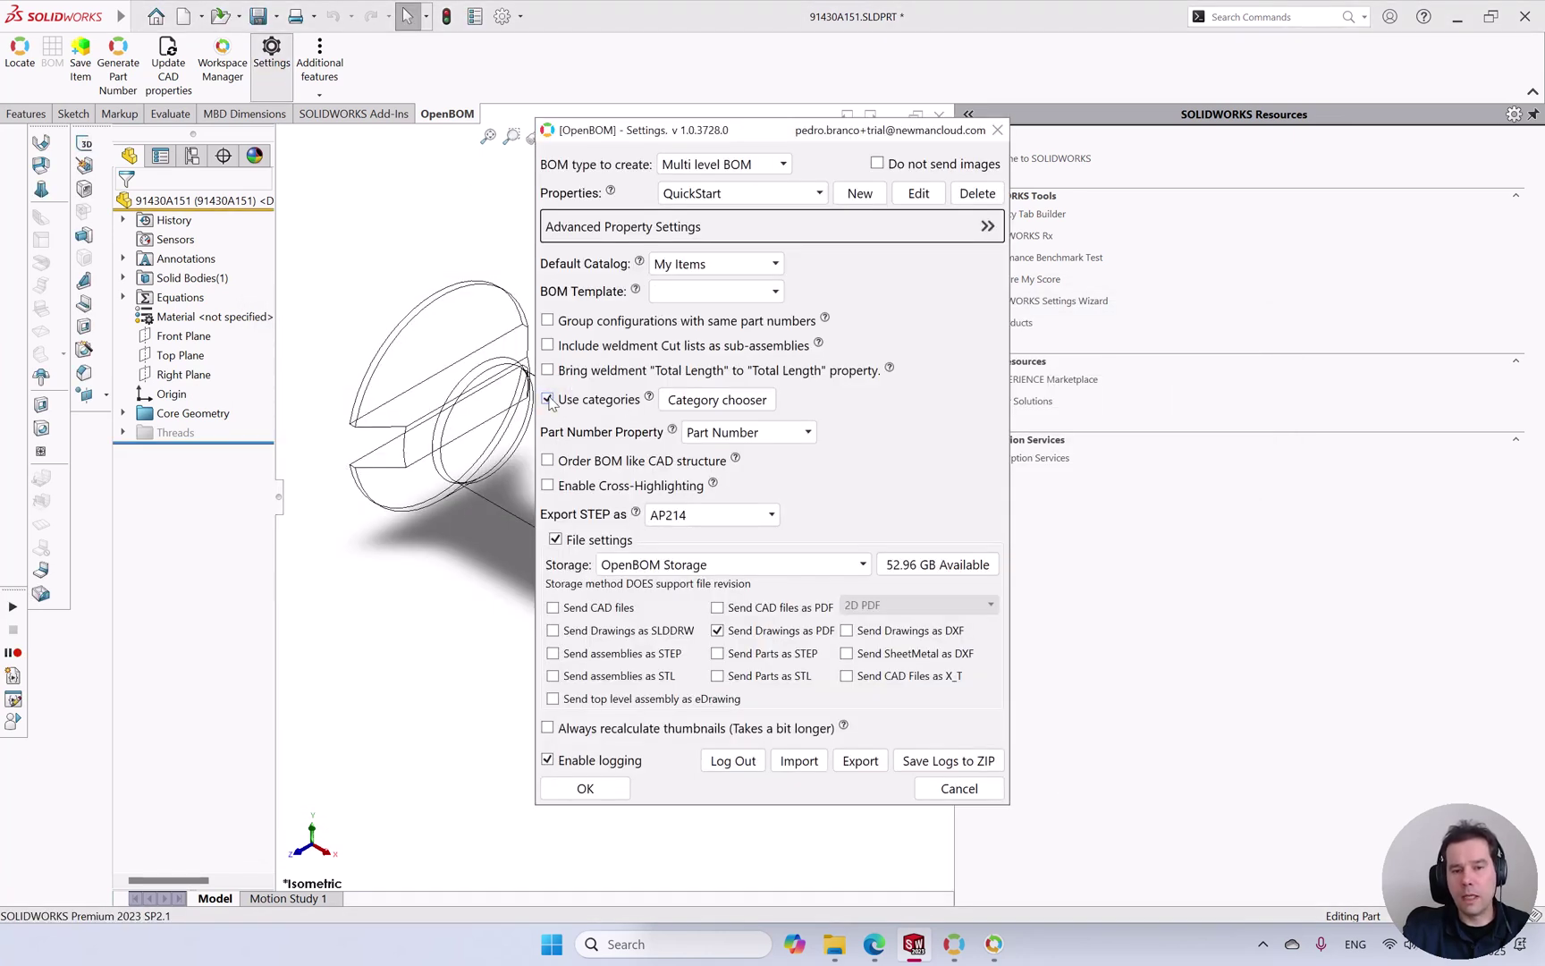
pyautogui.click(724, 402)
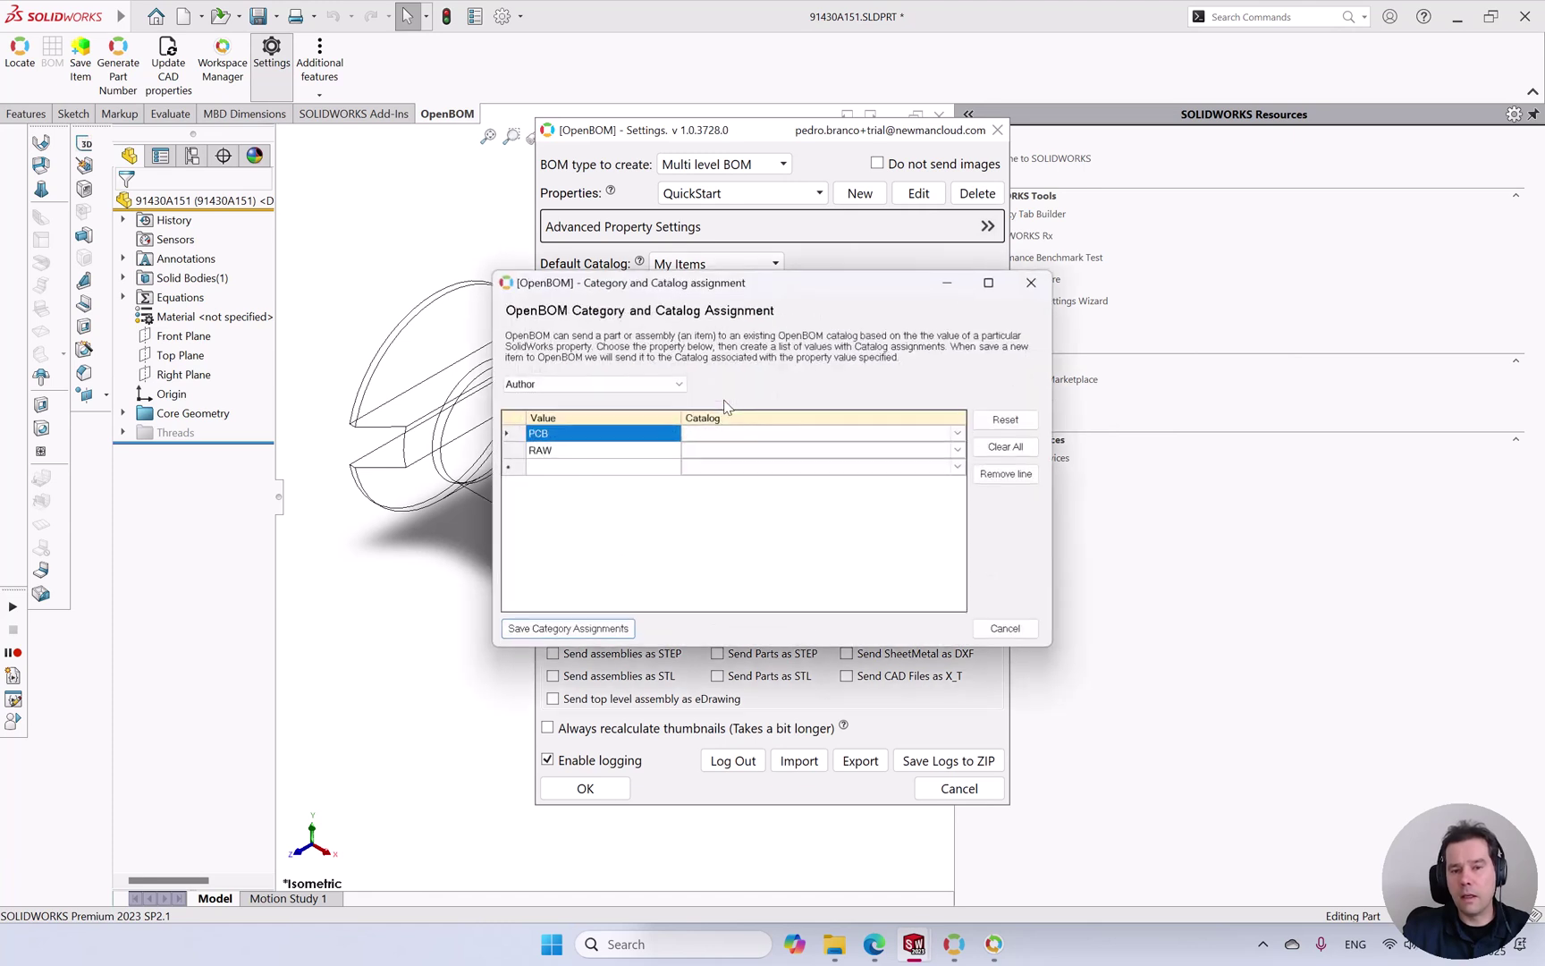
pyautogui.click(648, 384)
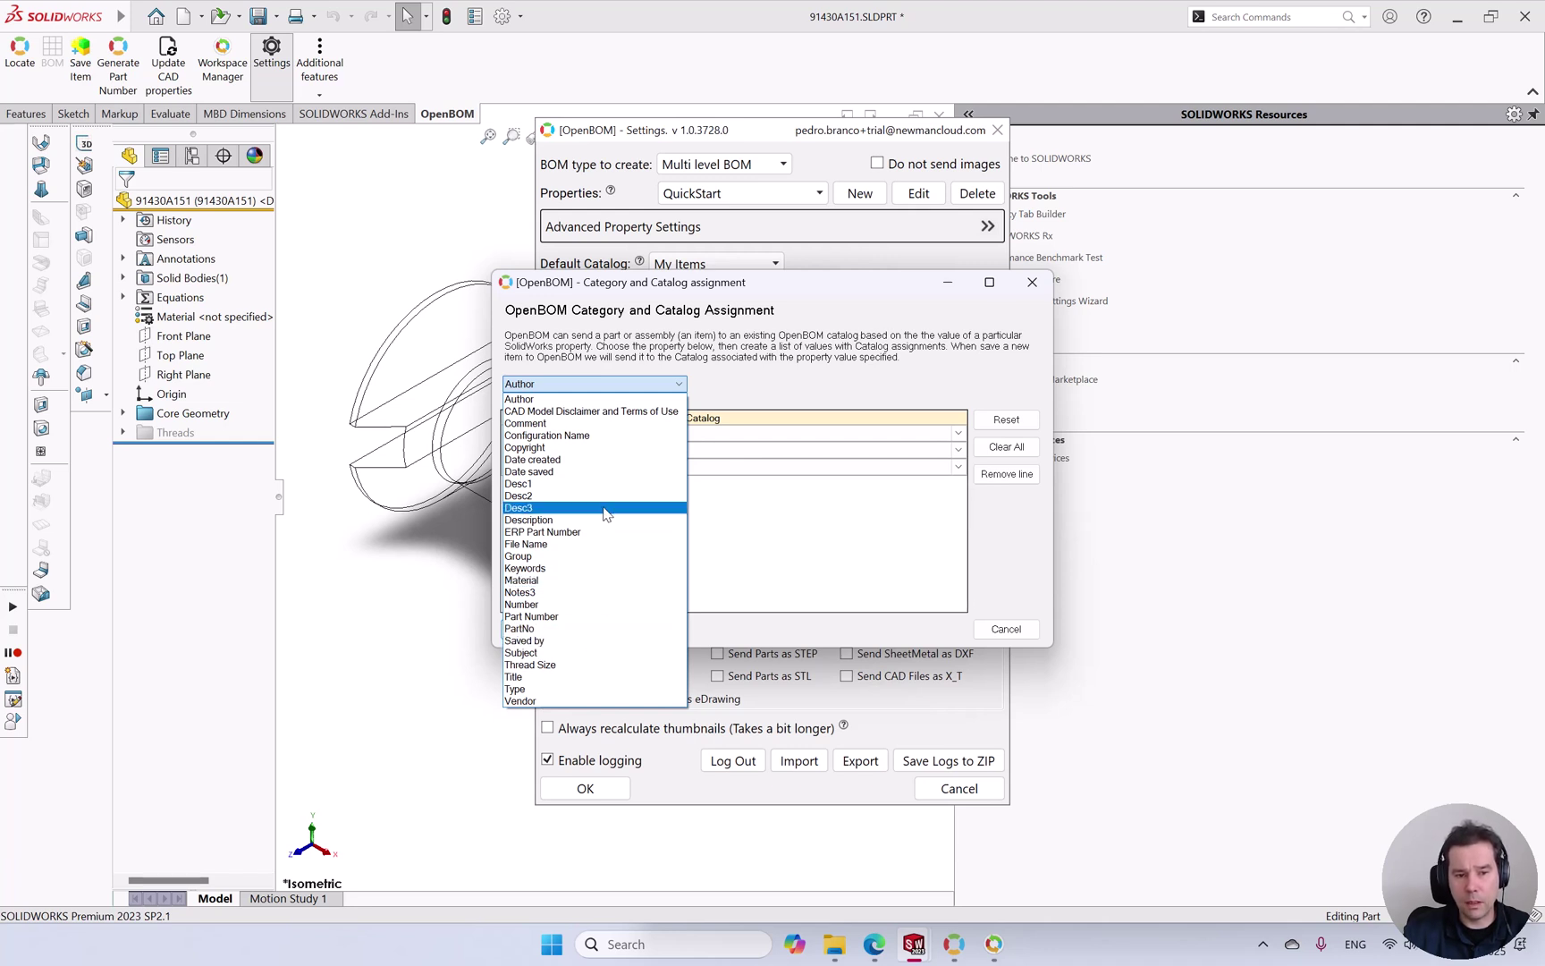
pyautogui.click(573, 557)
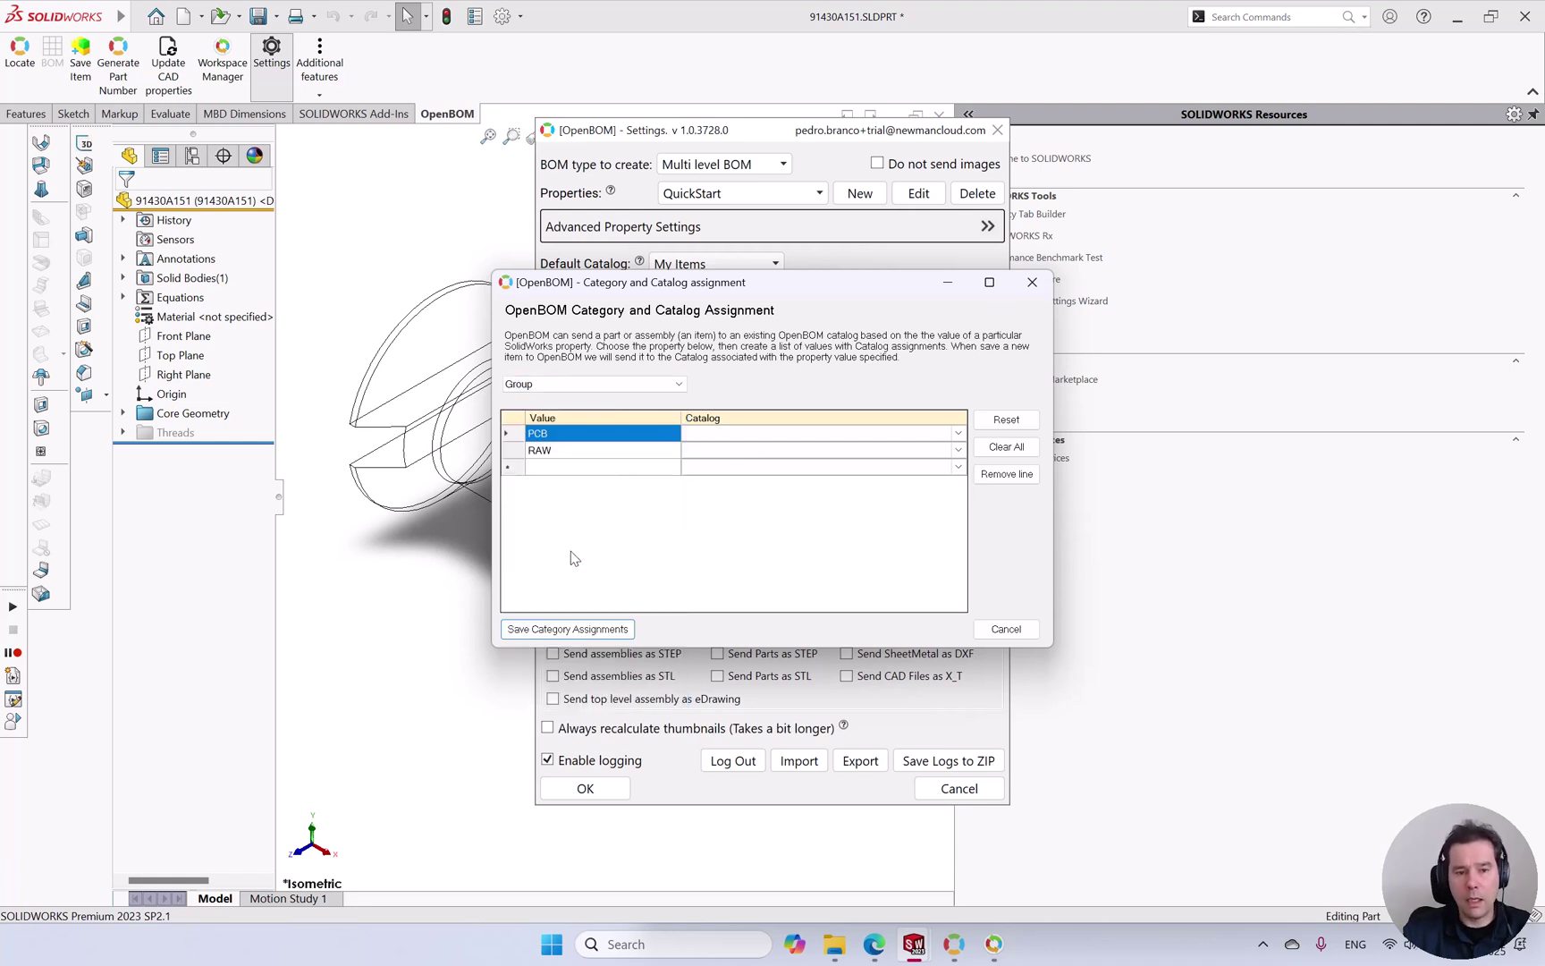
# - Replace the PCB category value with Fasteners and assign it to the Hardware catalog
pyautogui.click(561, 436)
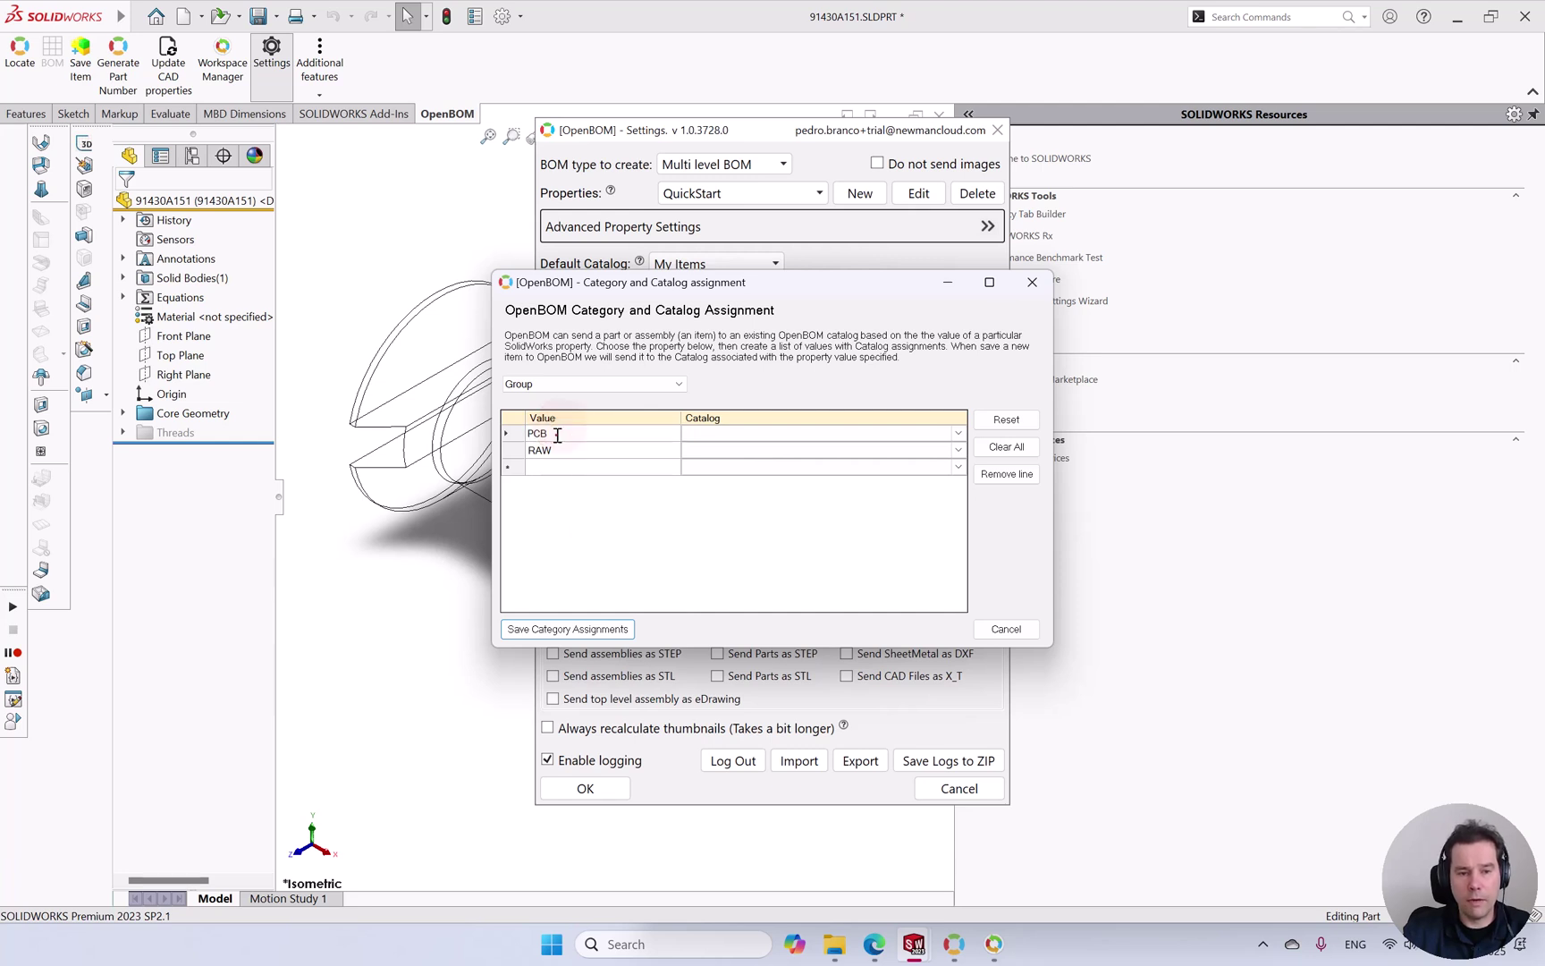
pyautogui.doubleClick(561, 435)
pyautogui.write('Fasteners')
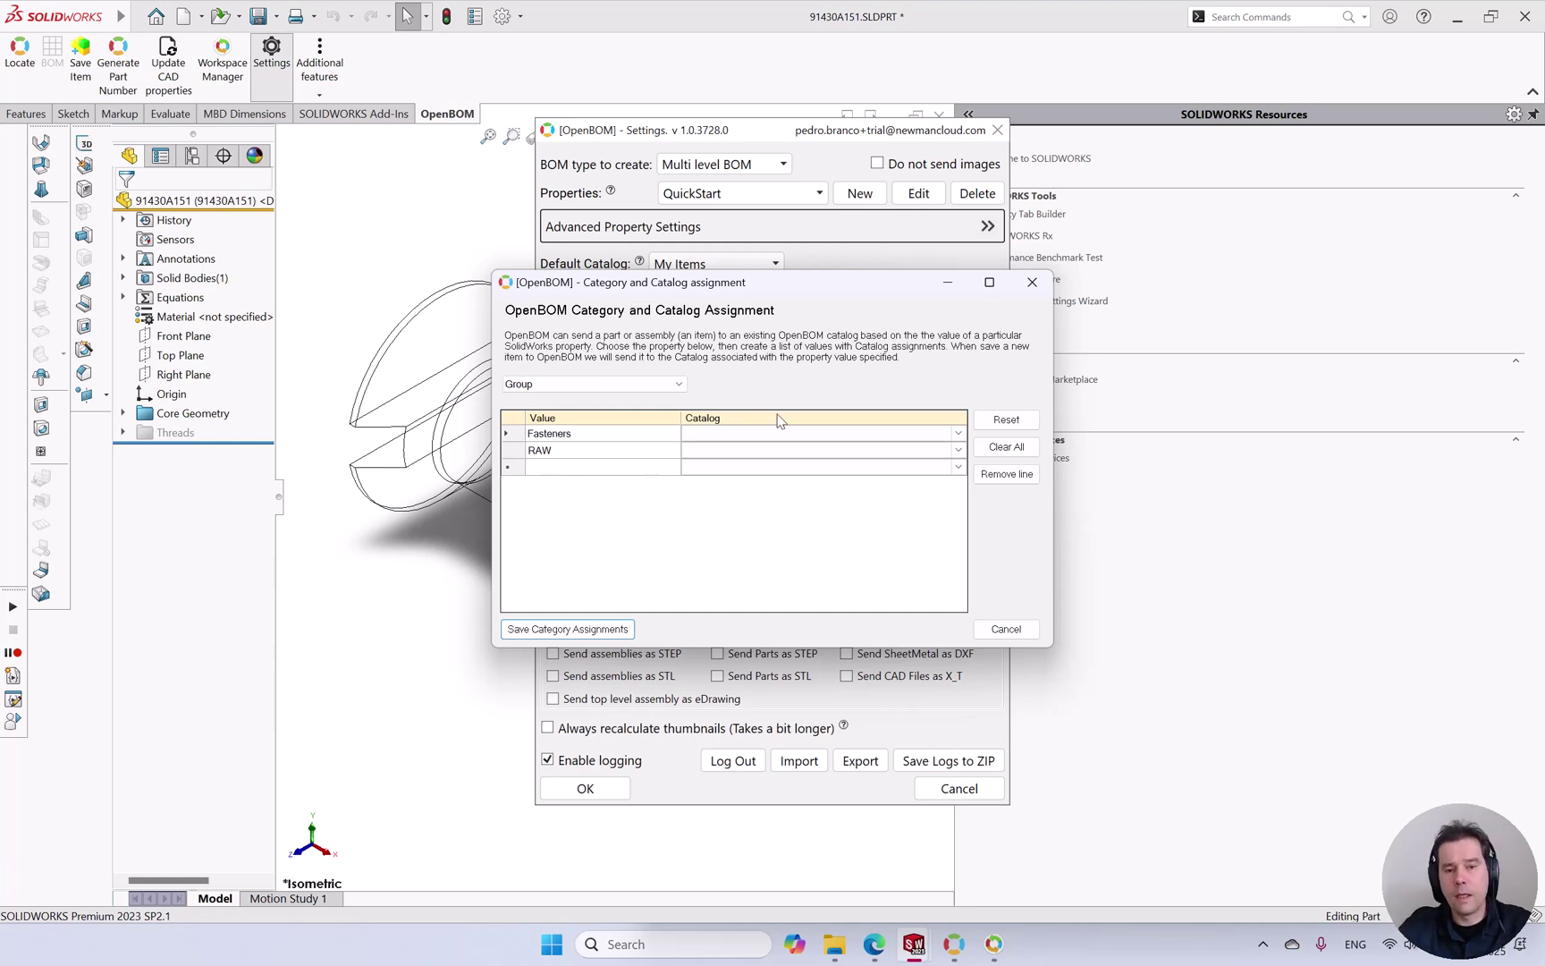
pyautogui.click(771, 434)
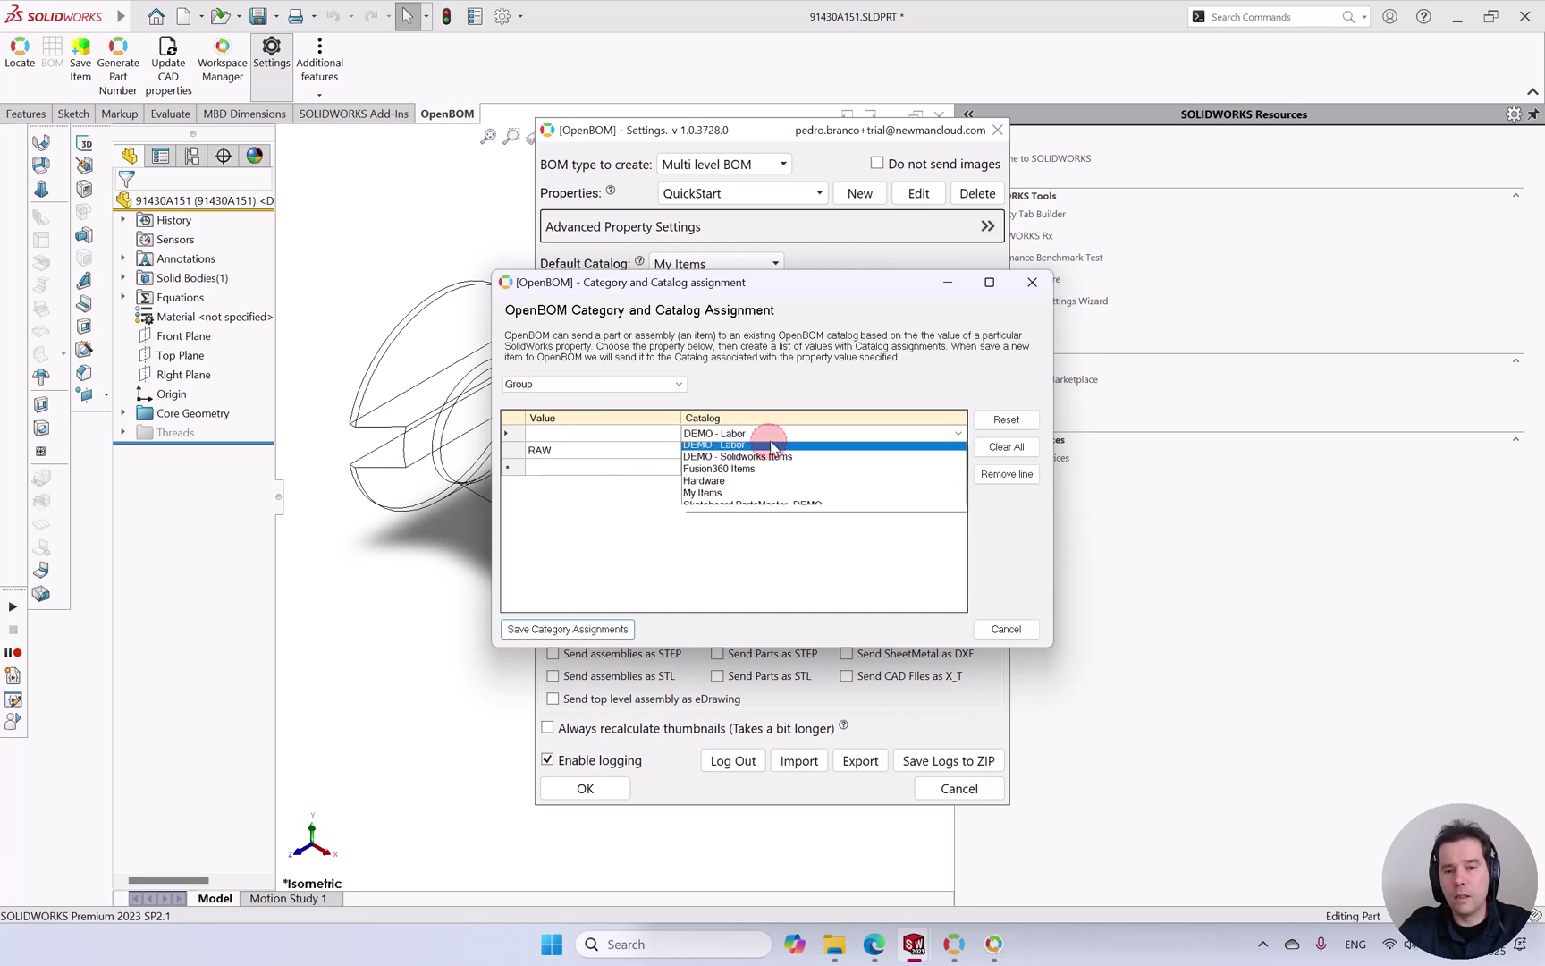
pyautogui.click(743, 484)
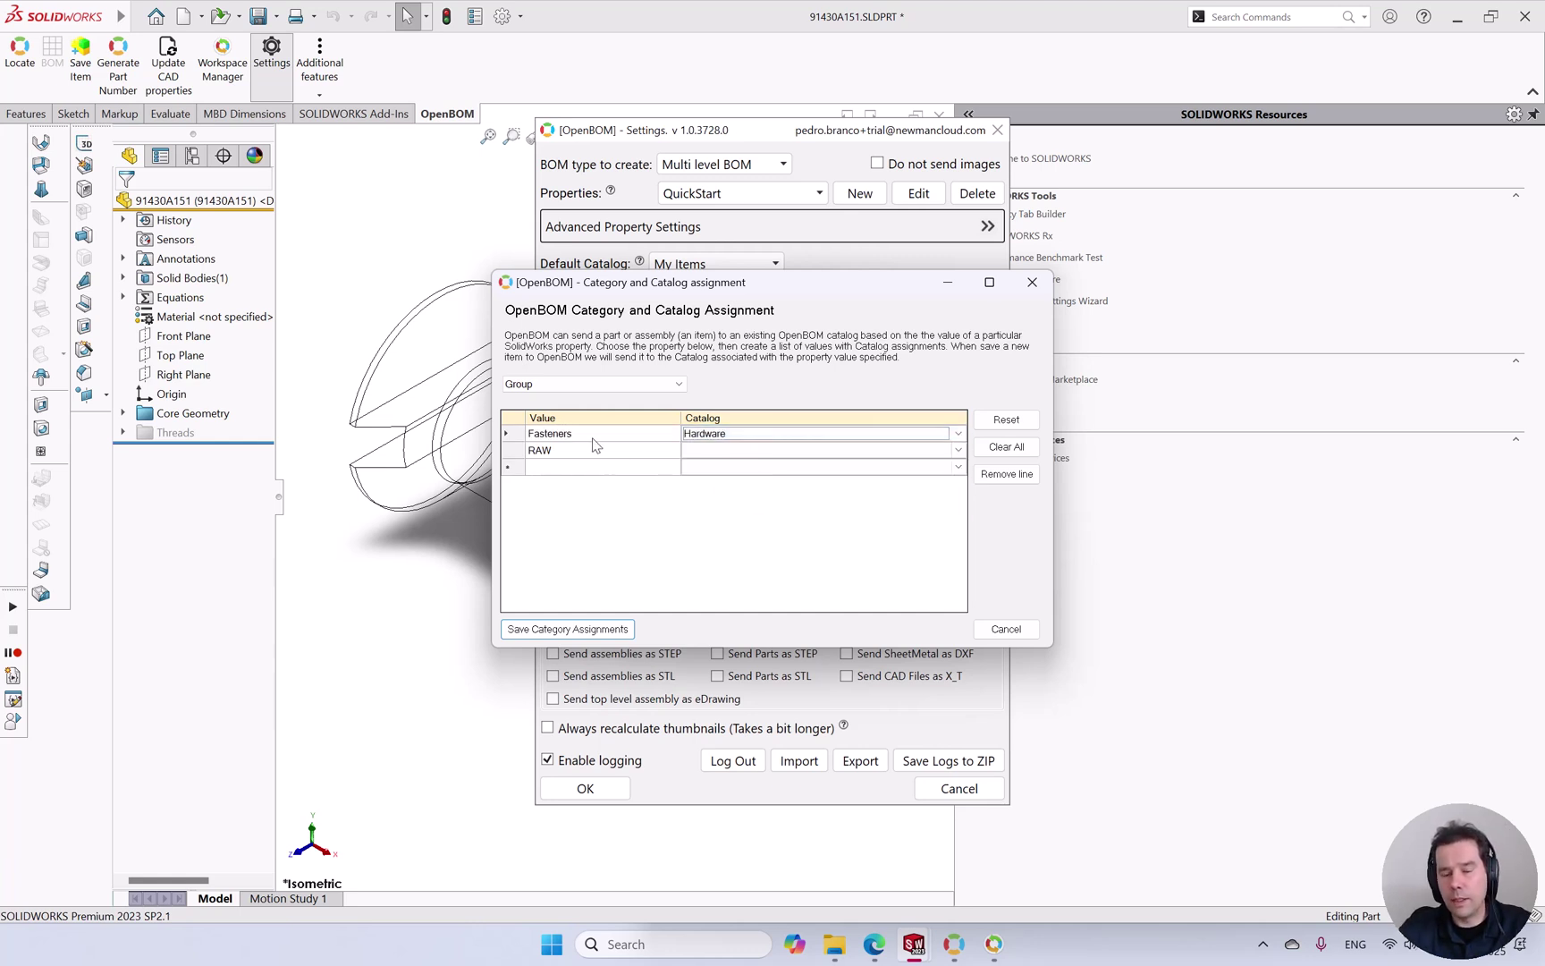
# - Remove the RAW category line, save the category assignments and accept the OpenBOM settings
pyautogui.click(528, 450)
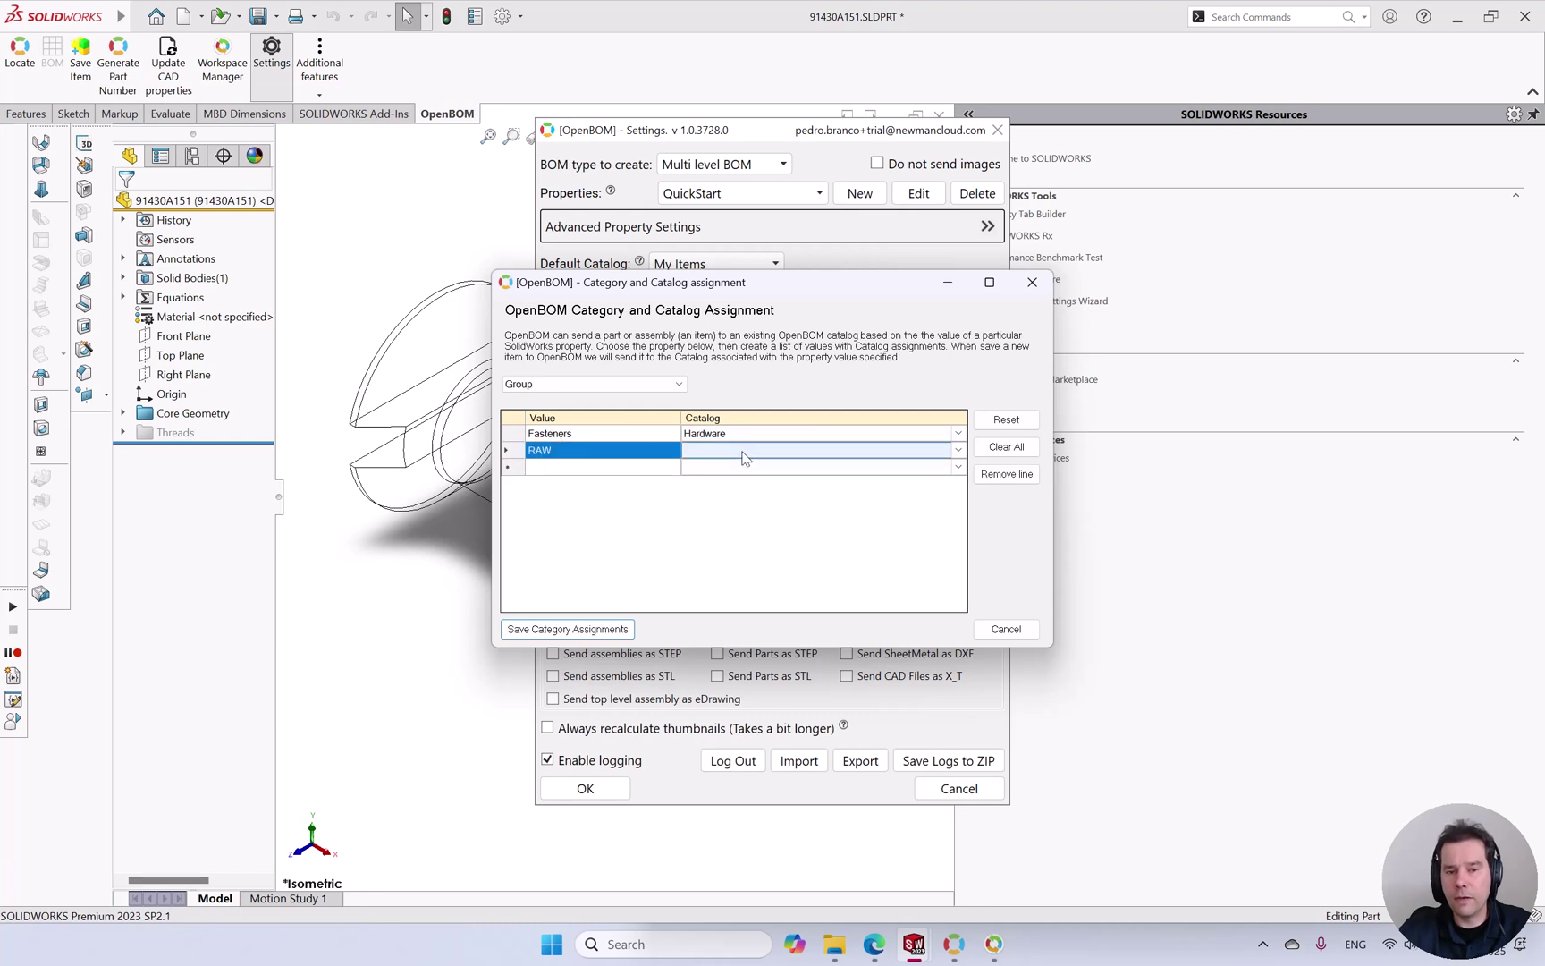
pyautogui.click(587, 450)
pyautogui.click(509, 451)
pyautogui.click(1006, 474)
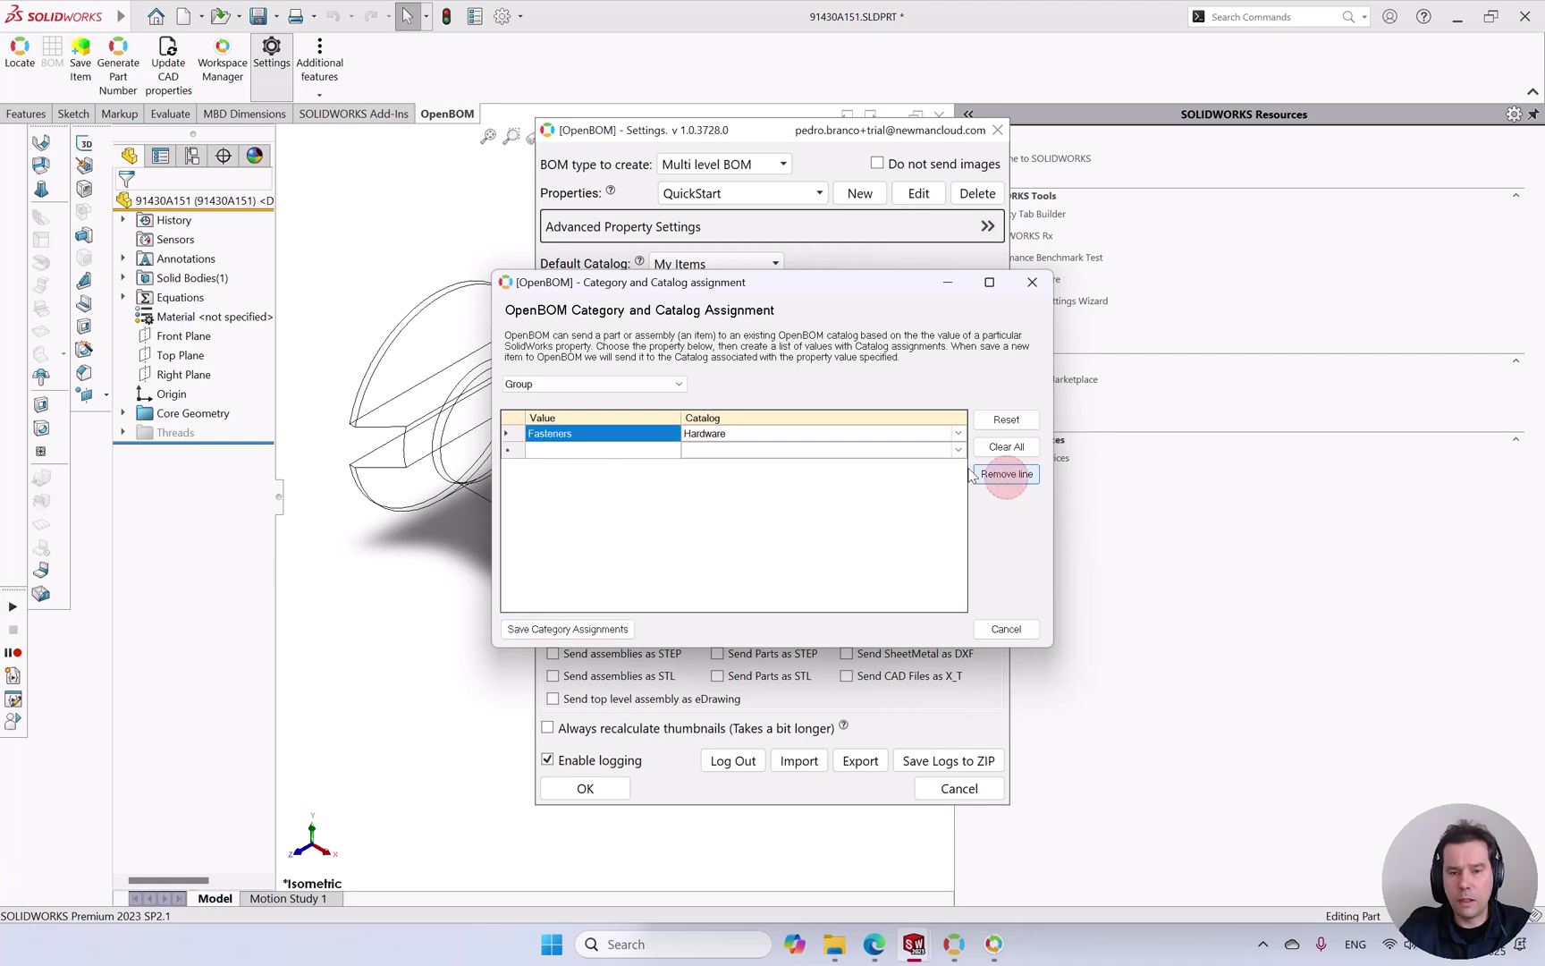
pyautogui.click(563, 448)
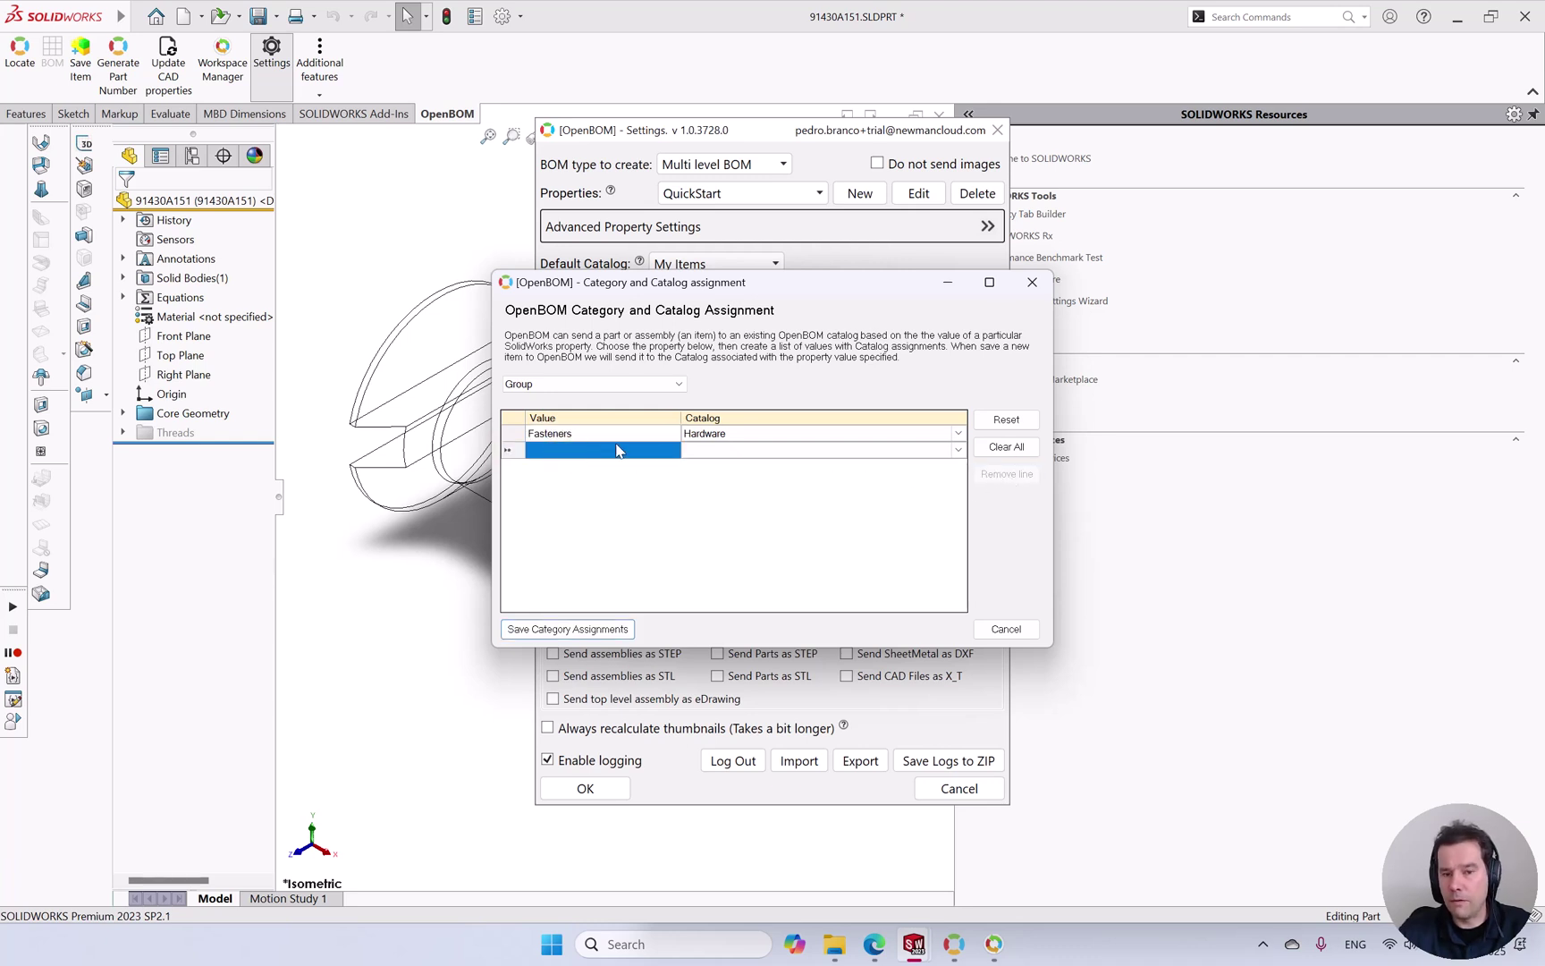
pyautogui.click(572, 630)
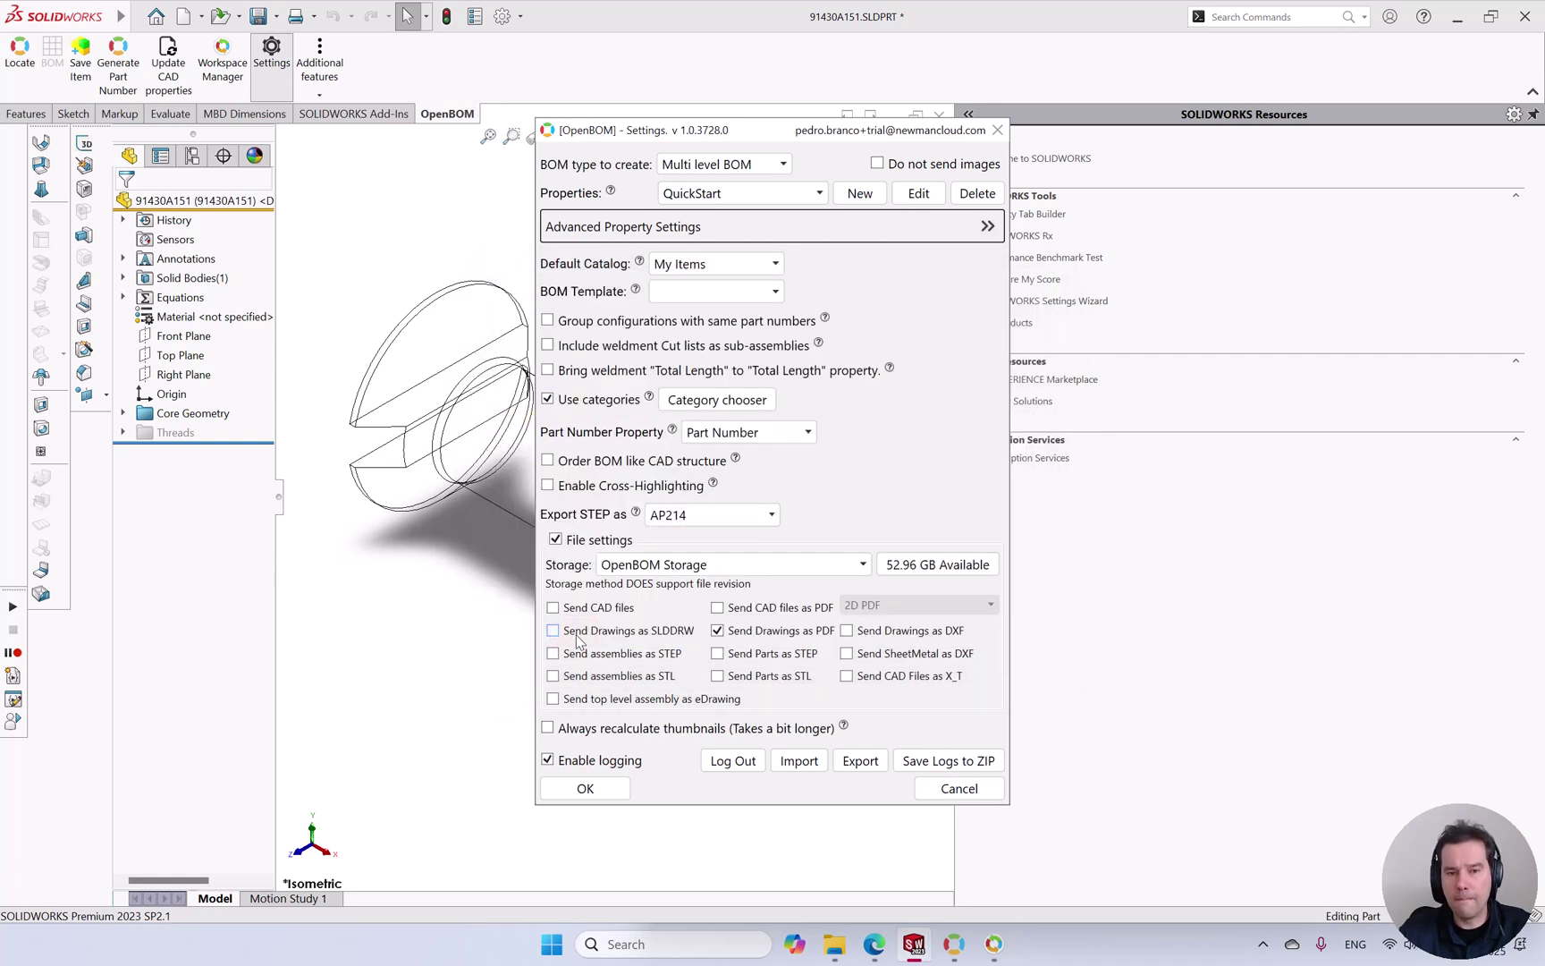
pyautogui.click(585, 788)
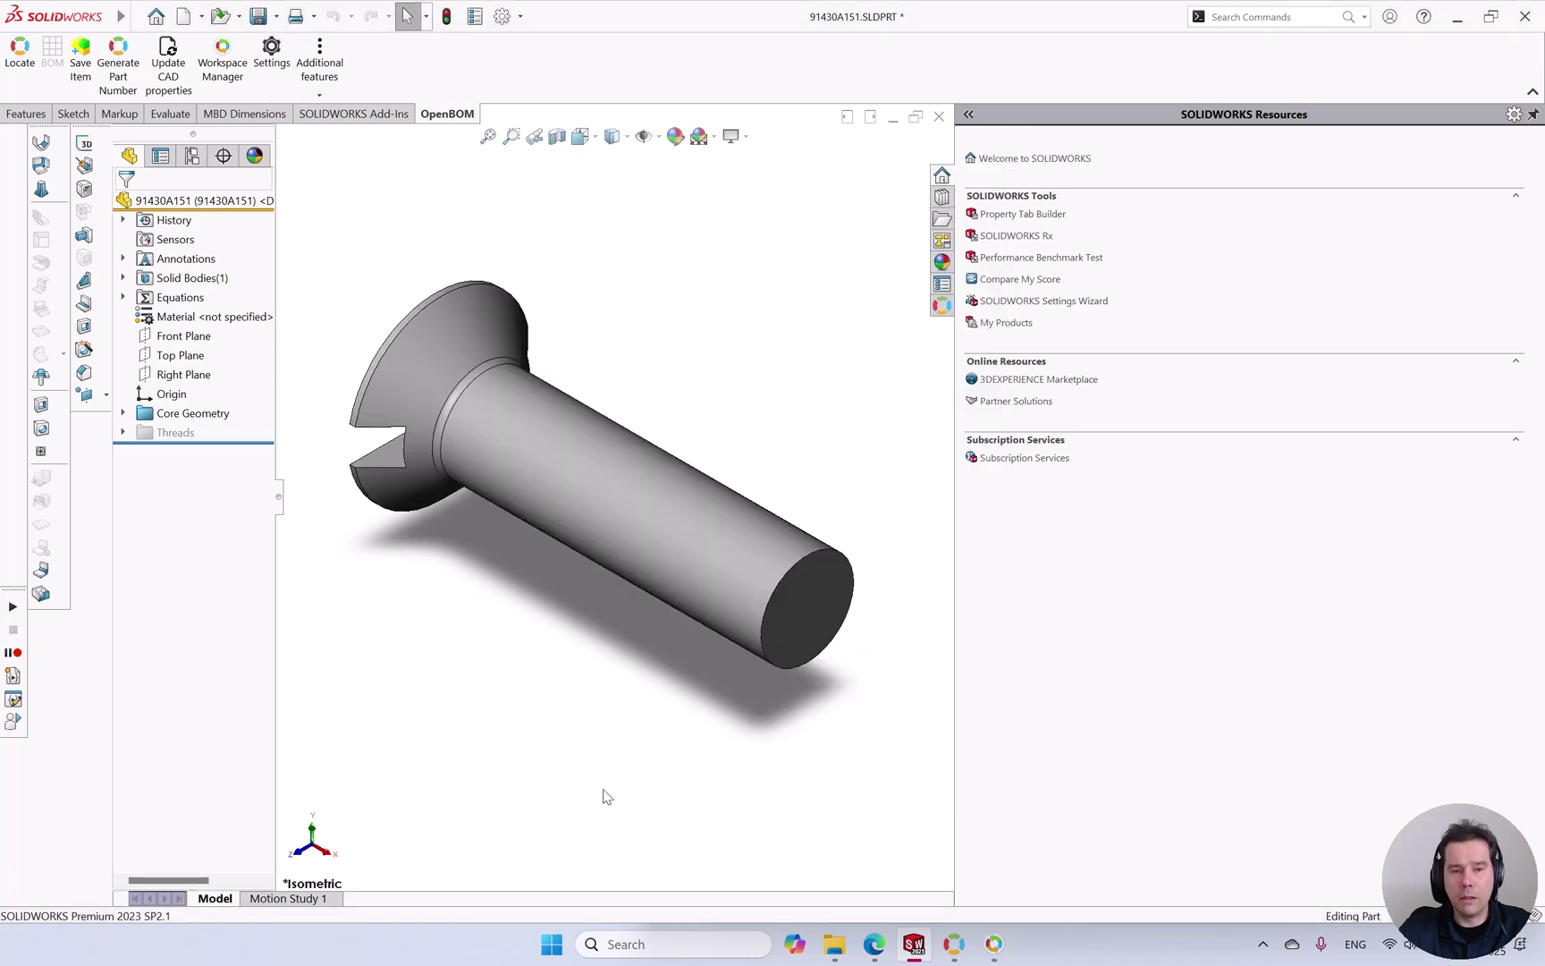
# - Return to the D-8071 assembly and generate OpenBOM part numbers for its structure, recursing into all sub-assemblies
pyautogui.hotkey('ctrl', 'Tab')
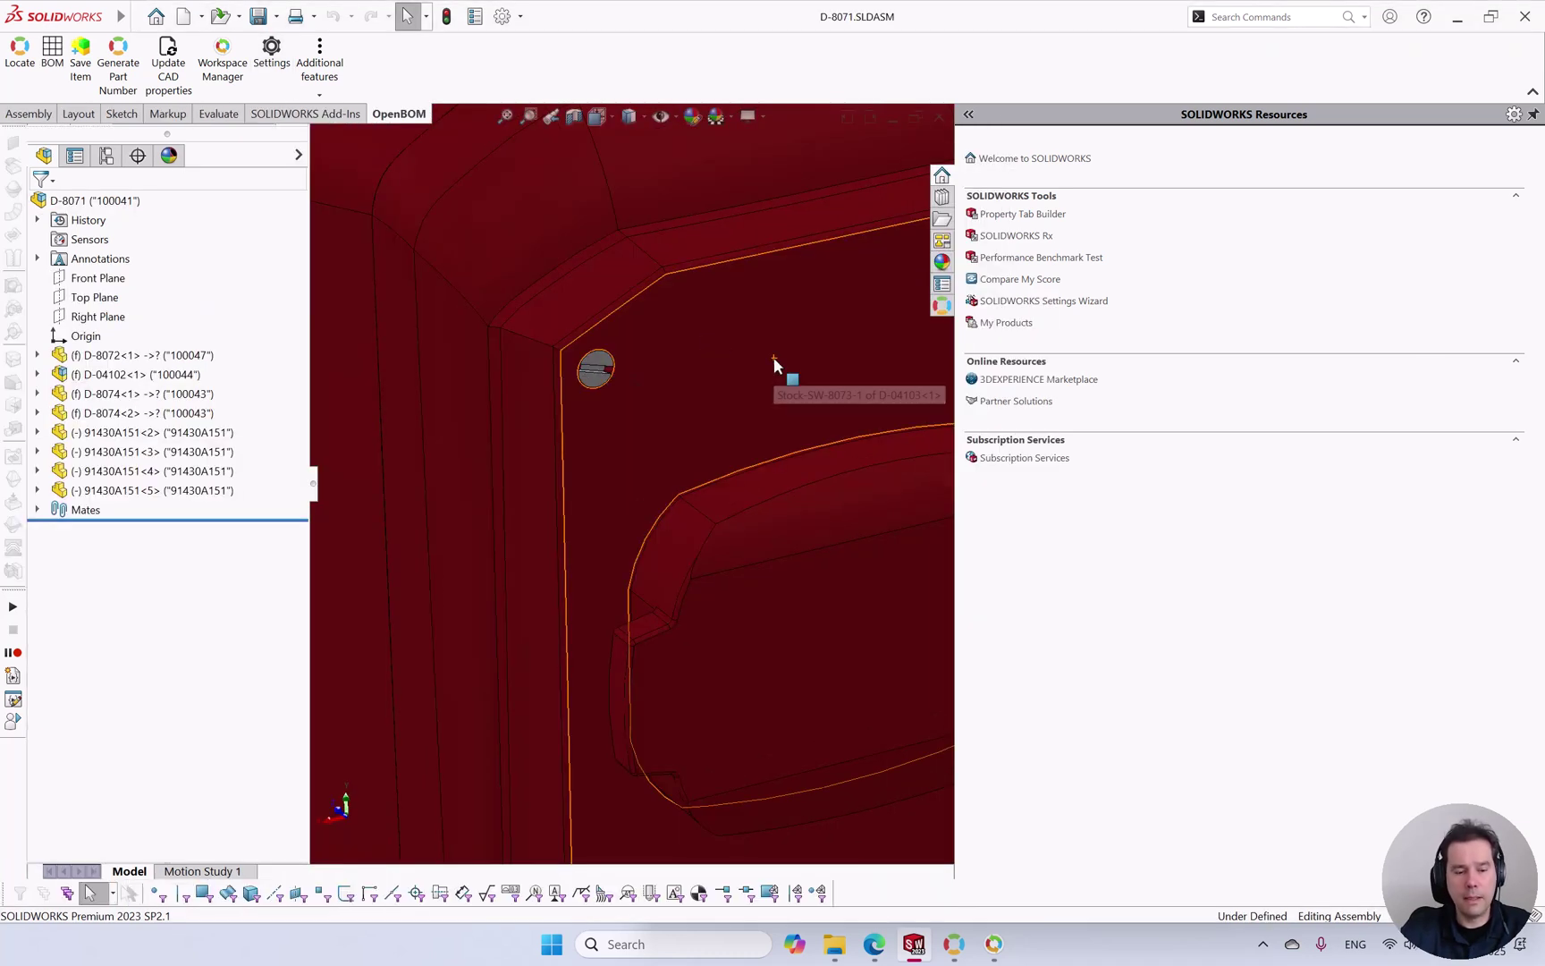
pyautogui.press('f')
pyautogui.moveTo(617, 465); pyautogui.dragTo(804, 542, button='middle')
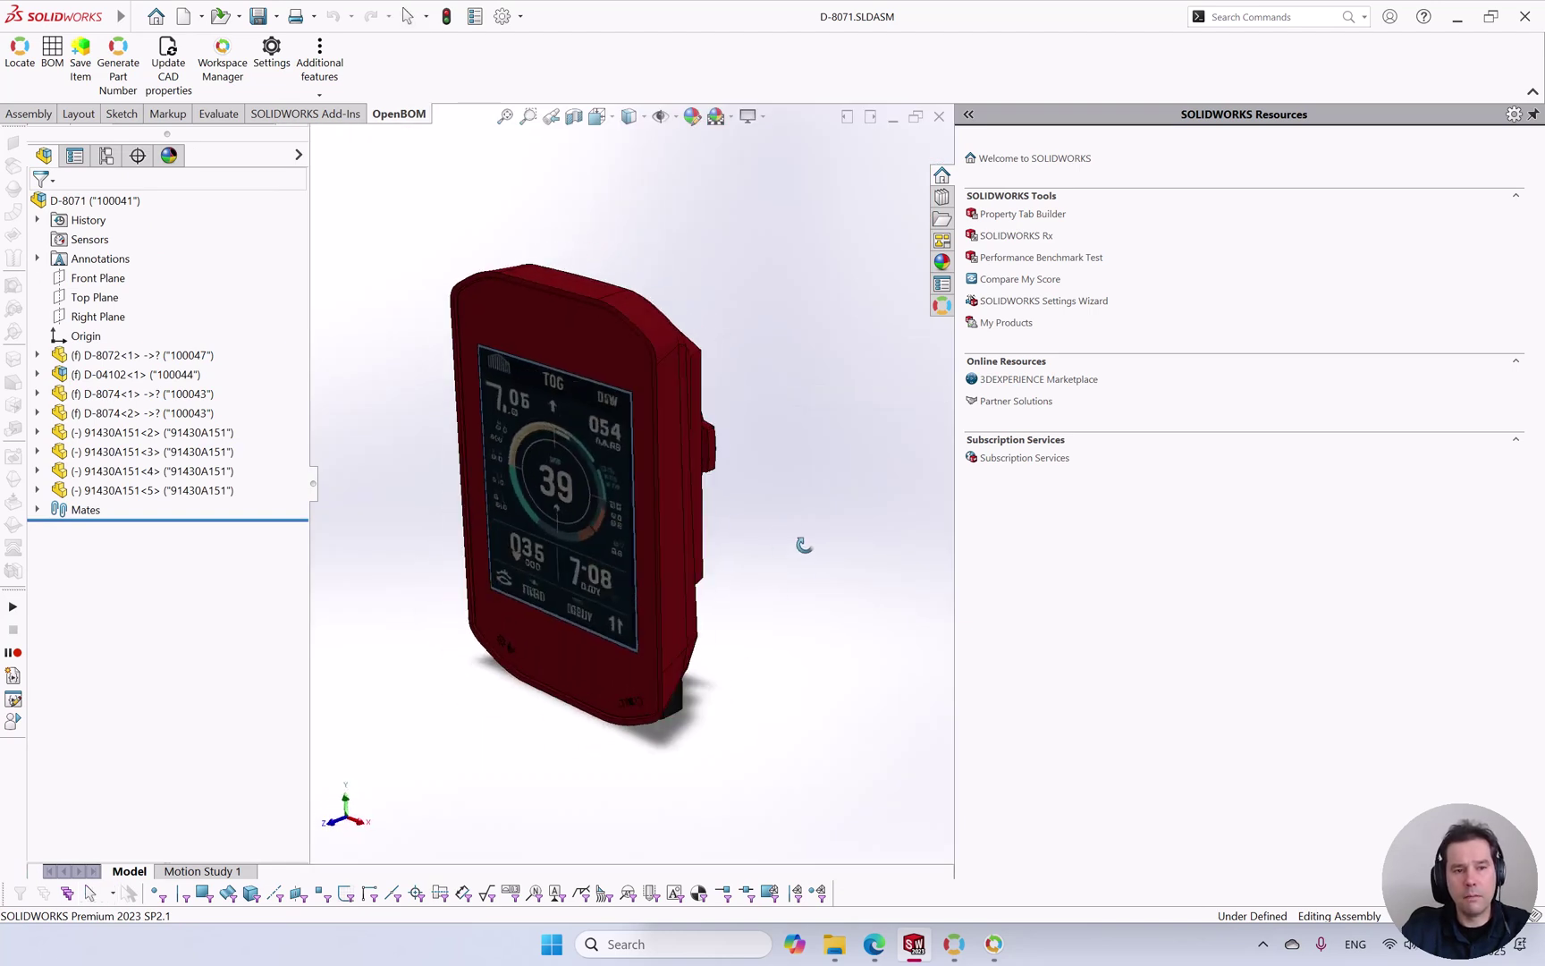
pyautogui.click(121, 83)
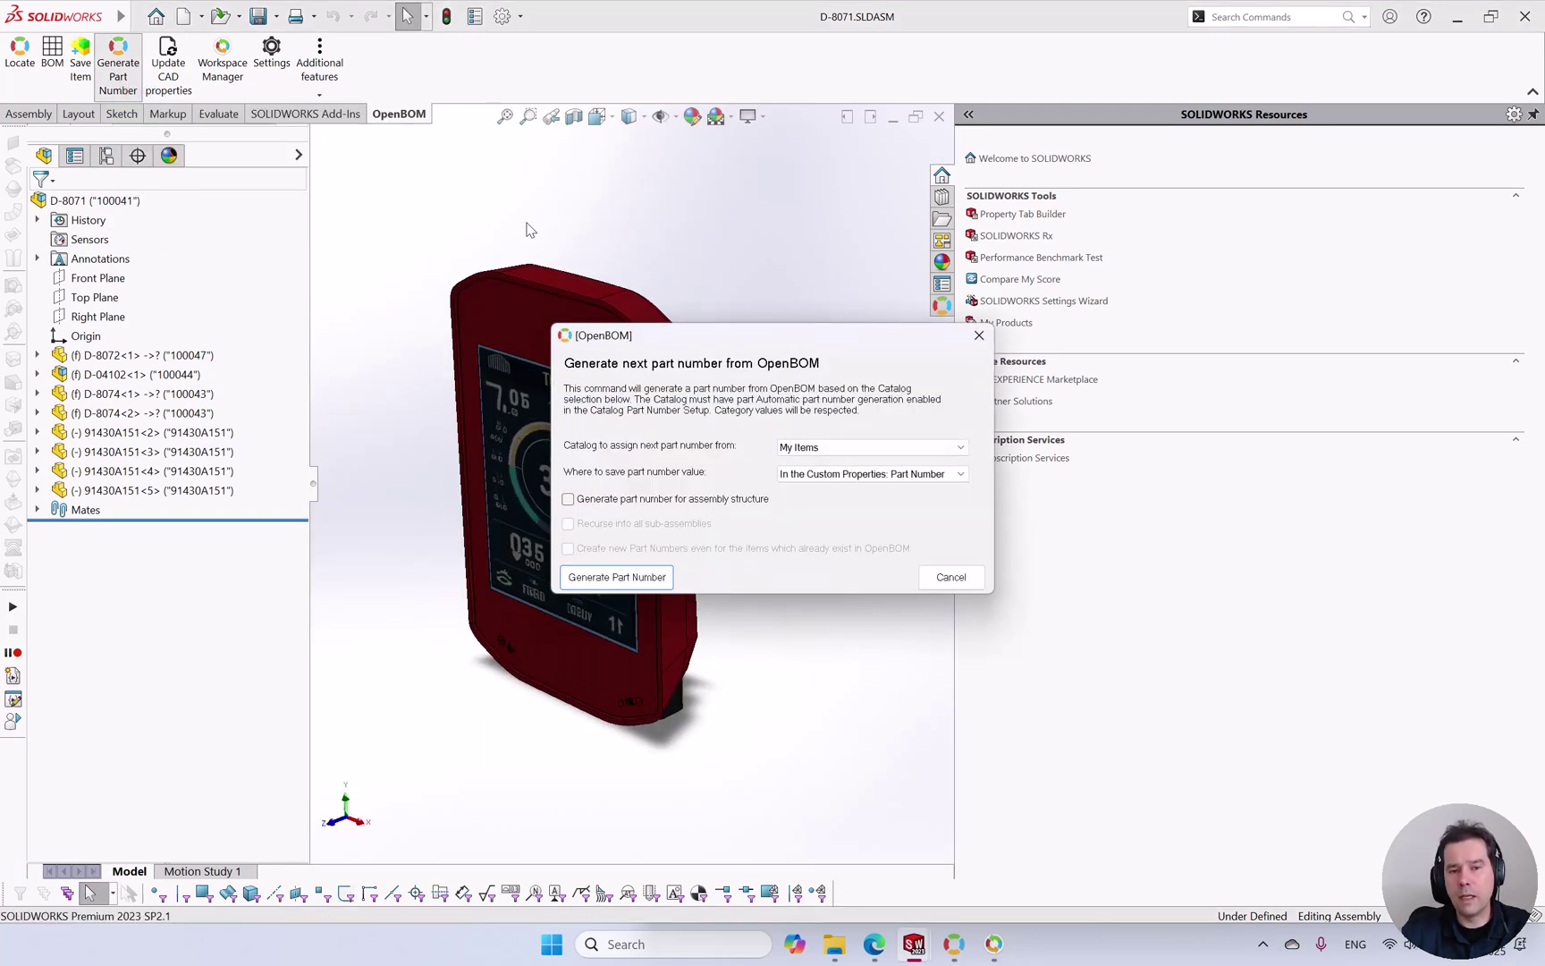
pyautogui.click(631, 501)
pyautogui.click(605, 524)
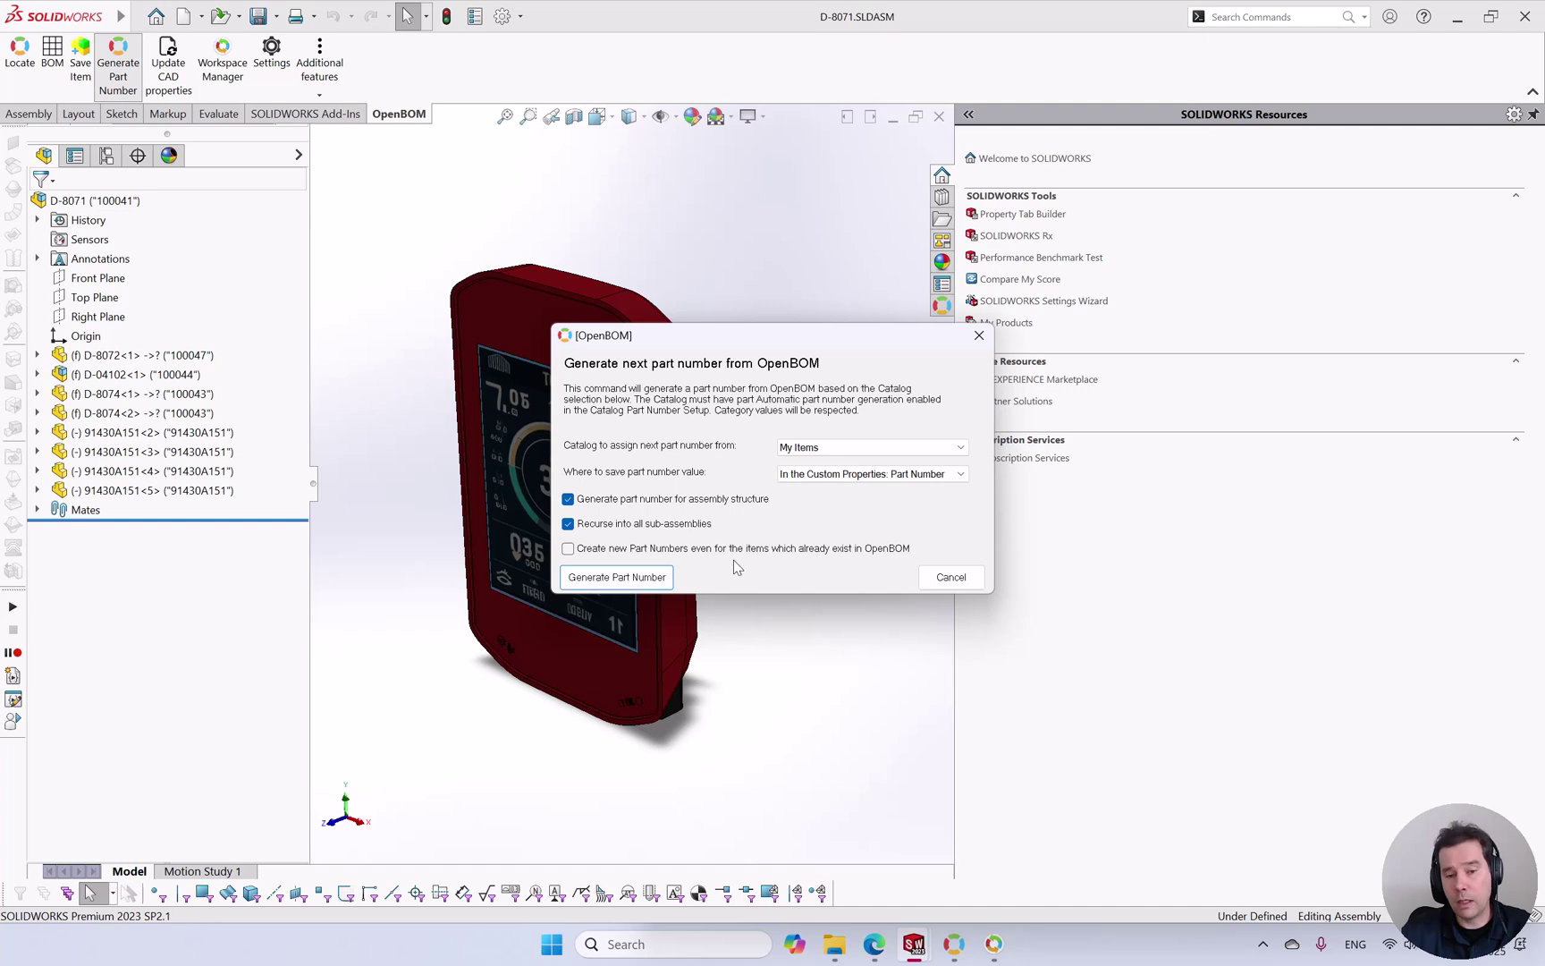
pyautogui.click(633, 579)
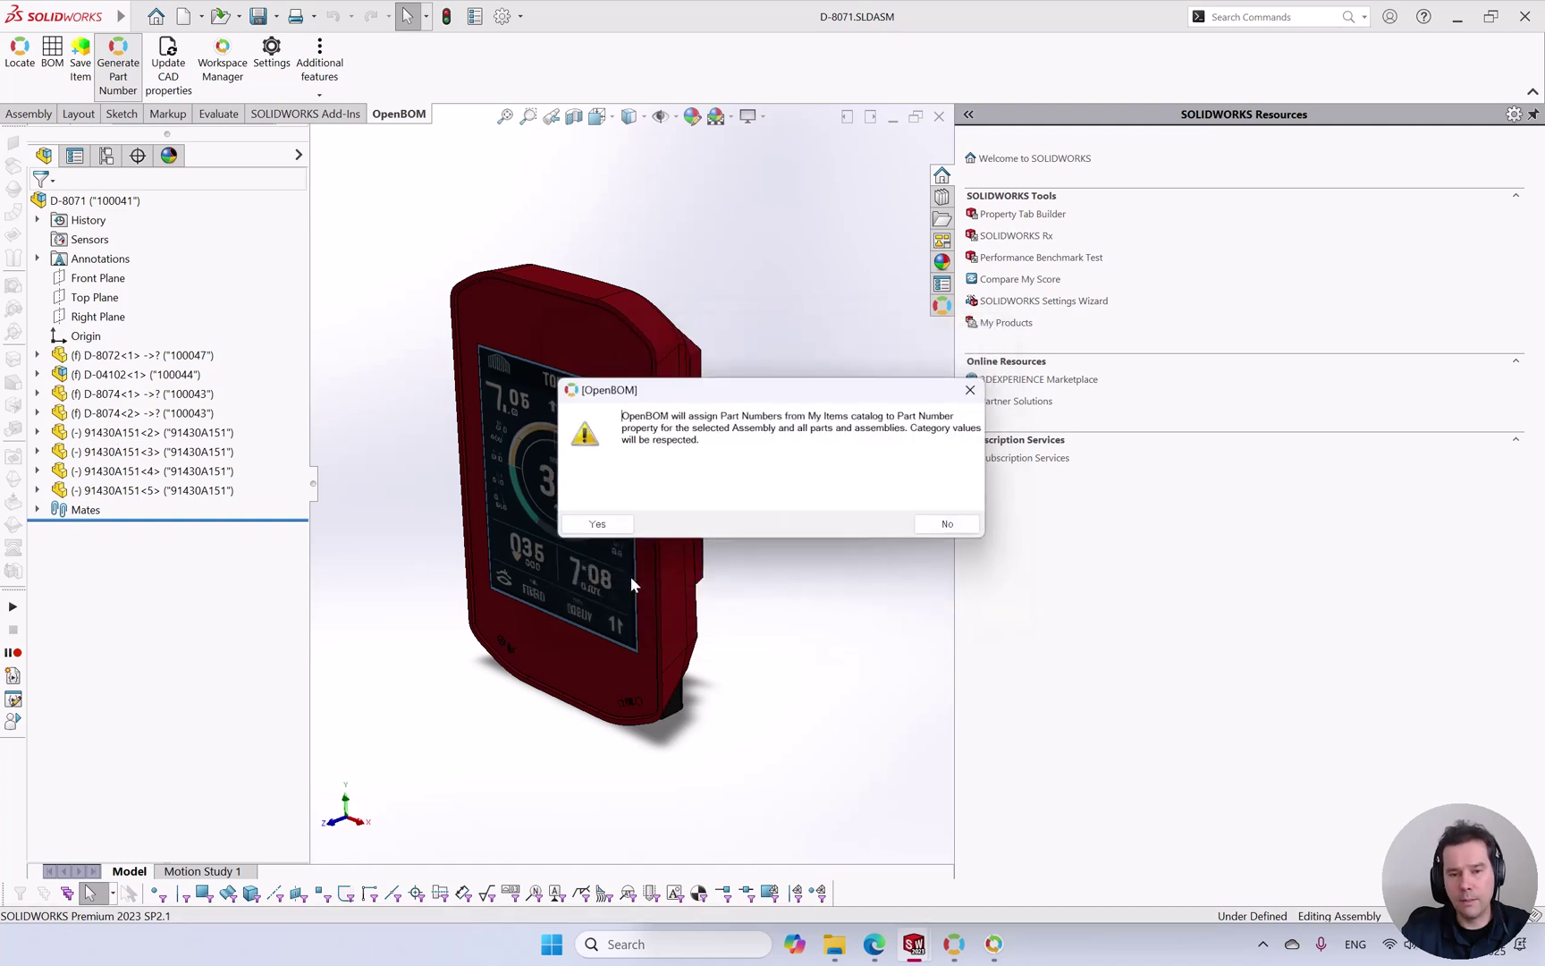
pyautogui.click(602, 527)
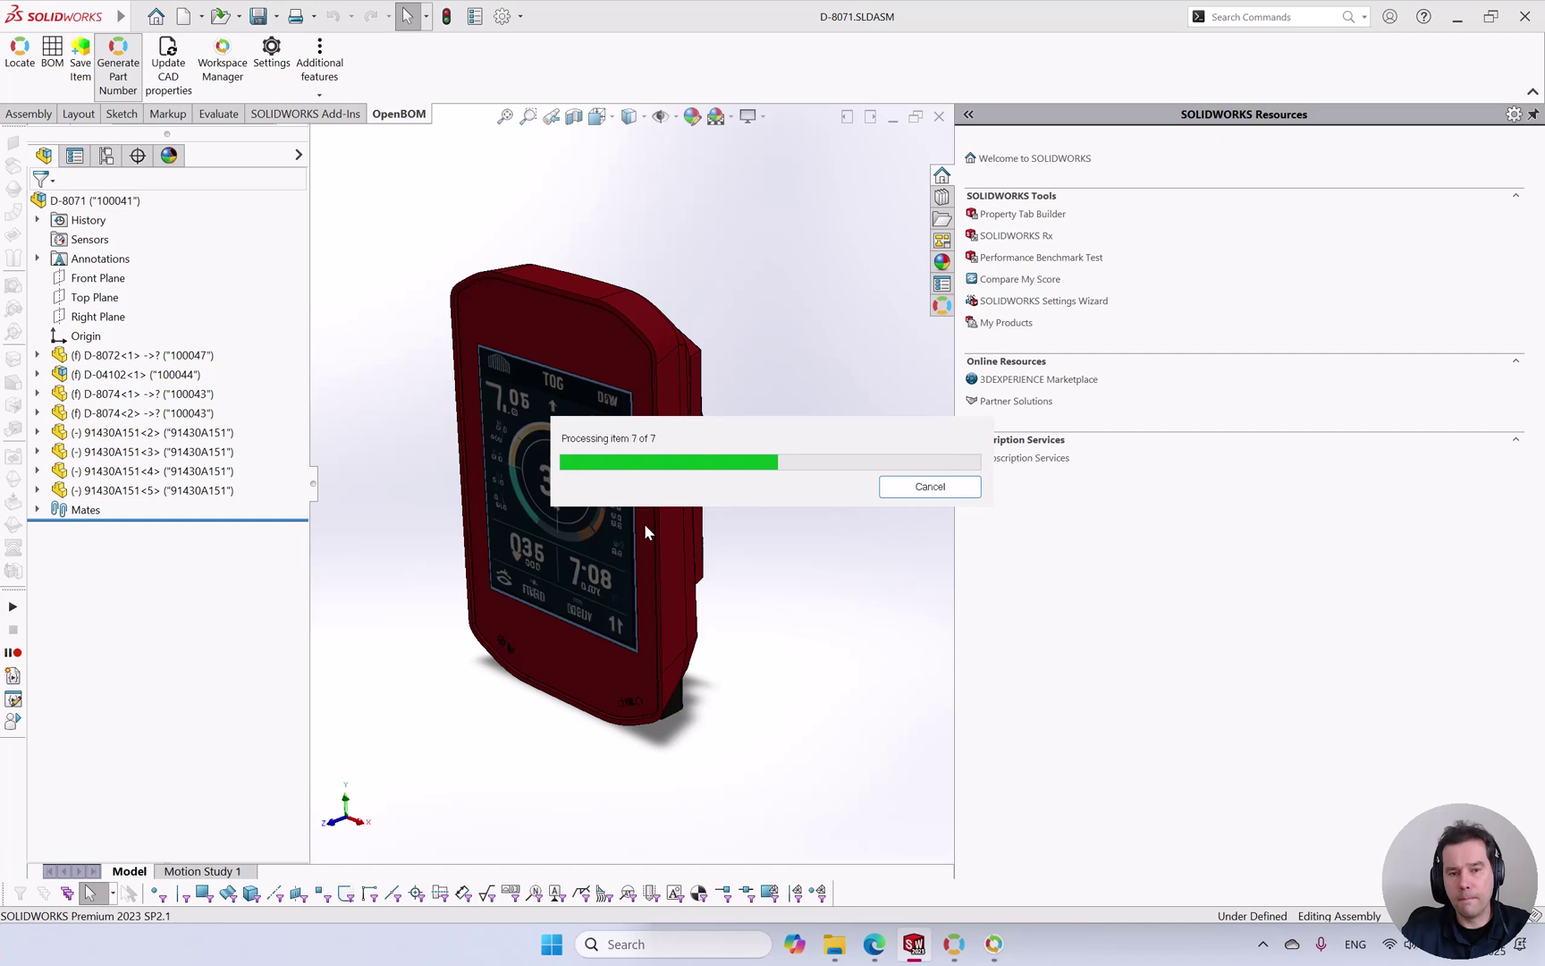
pyautogui.click(942, 526)
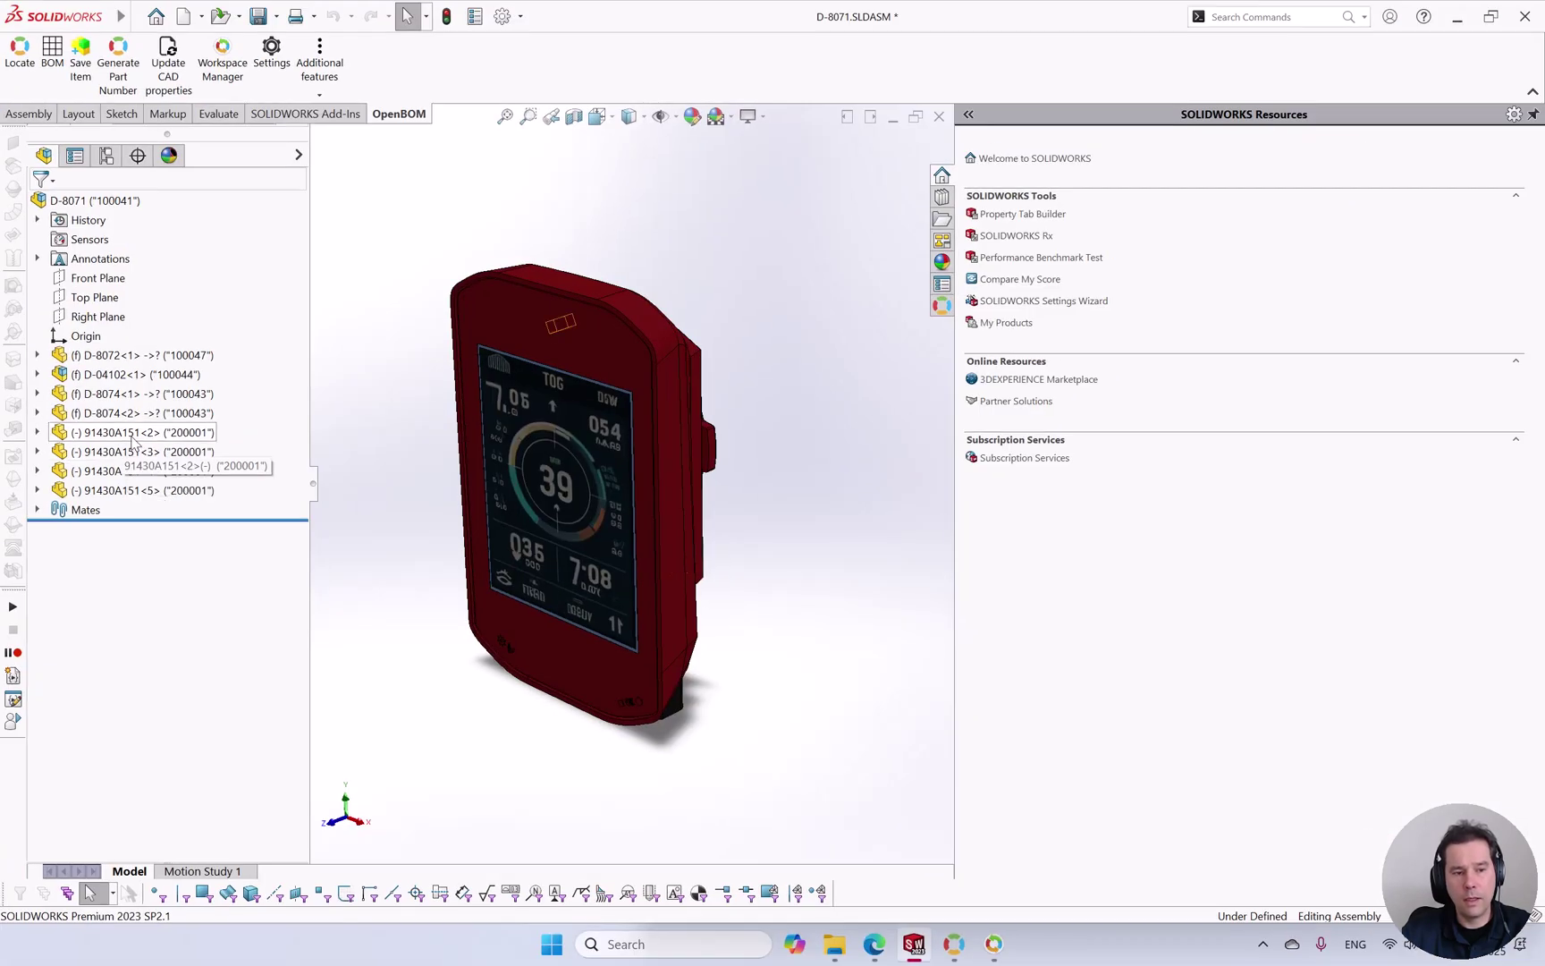
# - Open the first 91430A151 screw's part file and review its custom properties, especially Part Number, without changing them
pyautogui.click(219, 416)
pyautogui.click(145, 390)
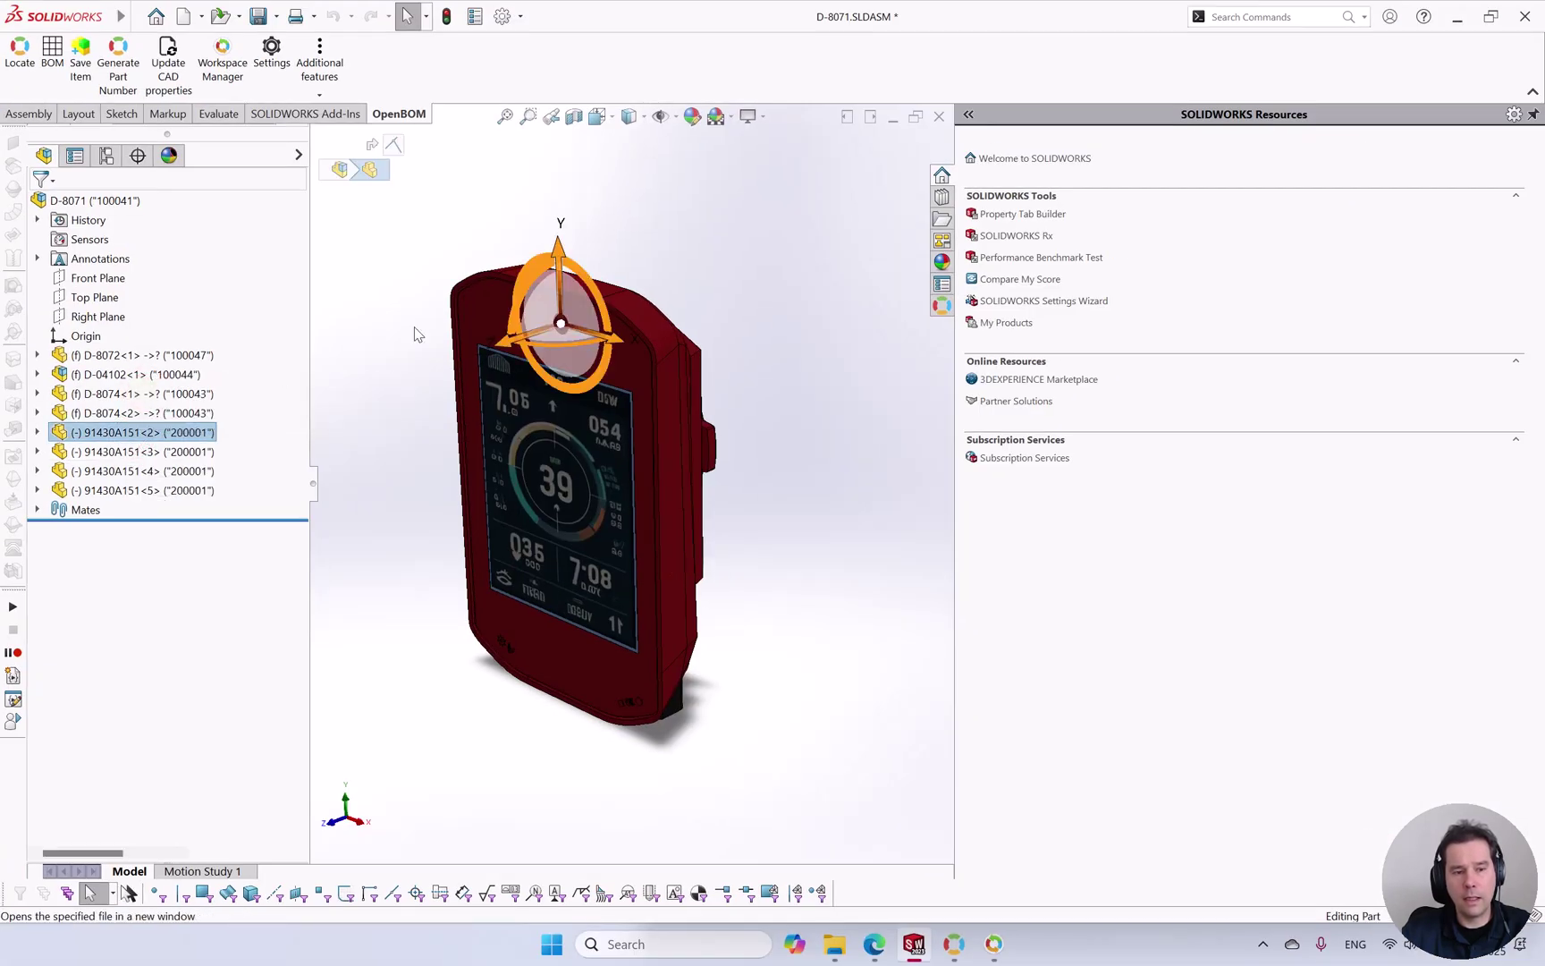
pyautogui.click(141, 16)
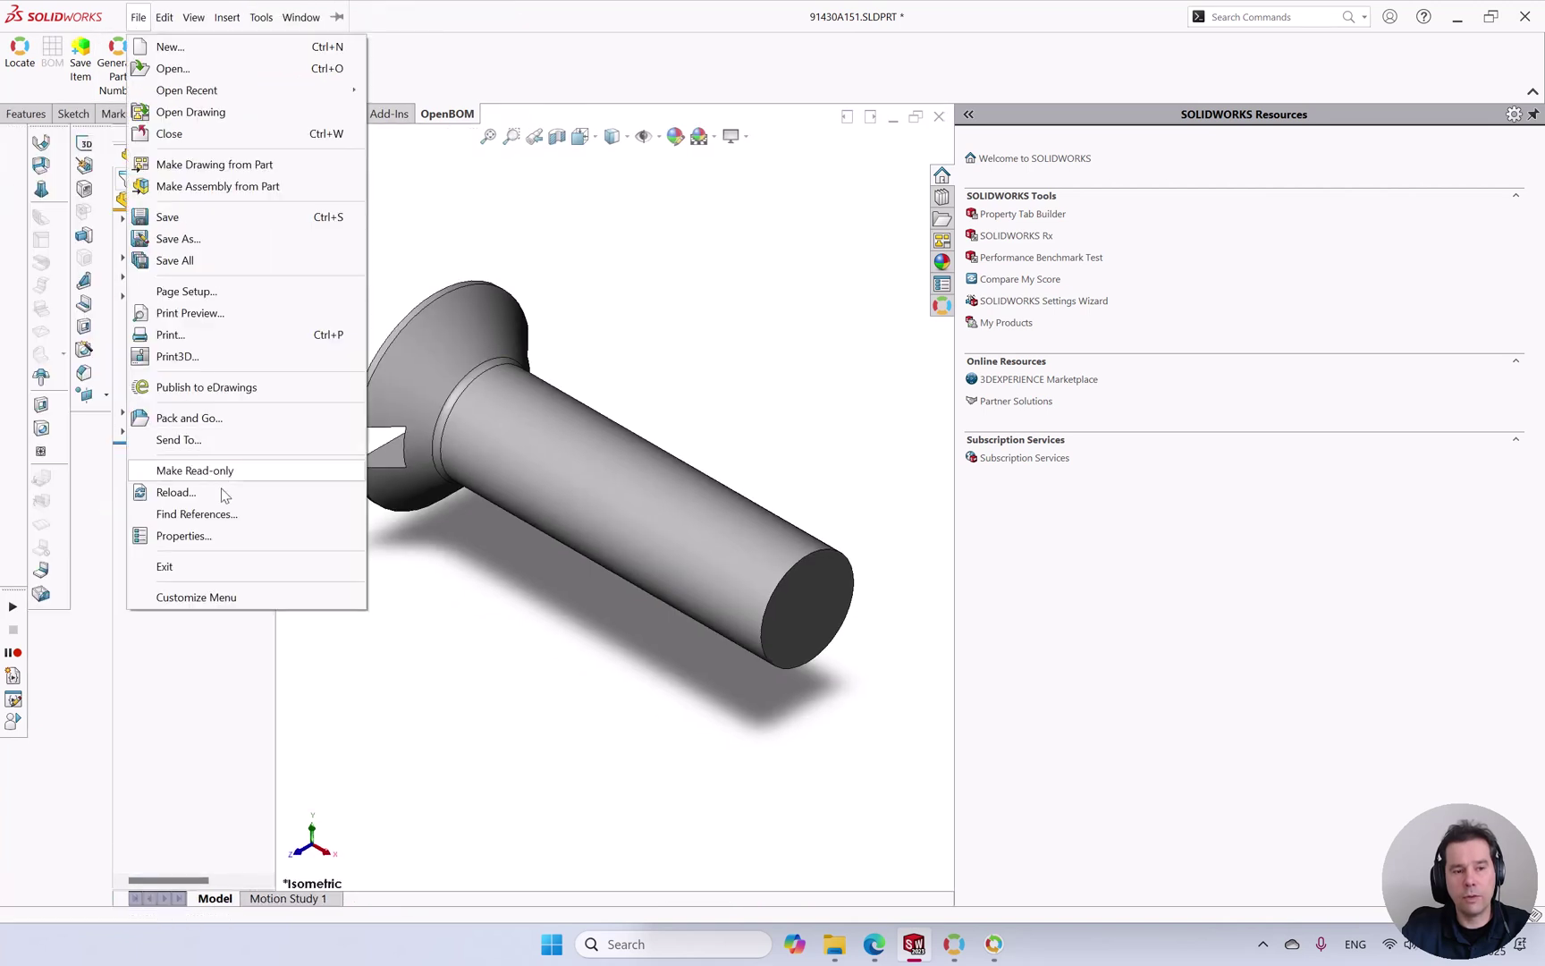
pyautogui.click(224, 537)
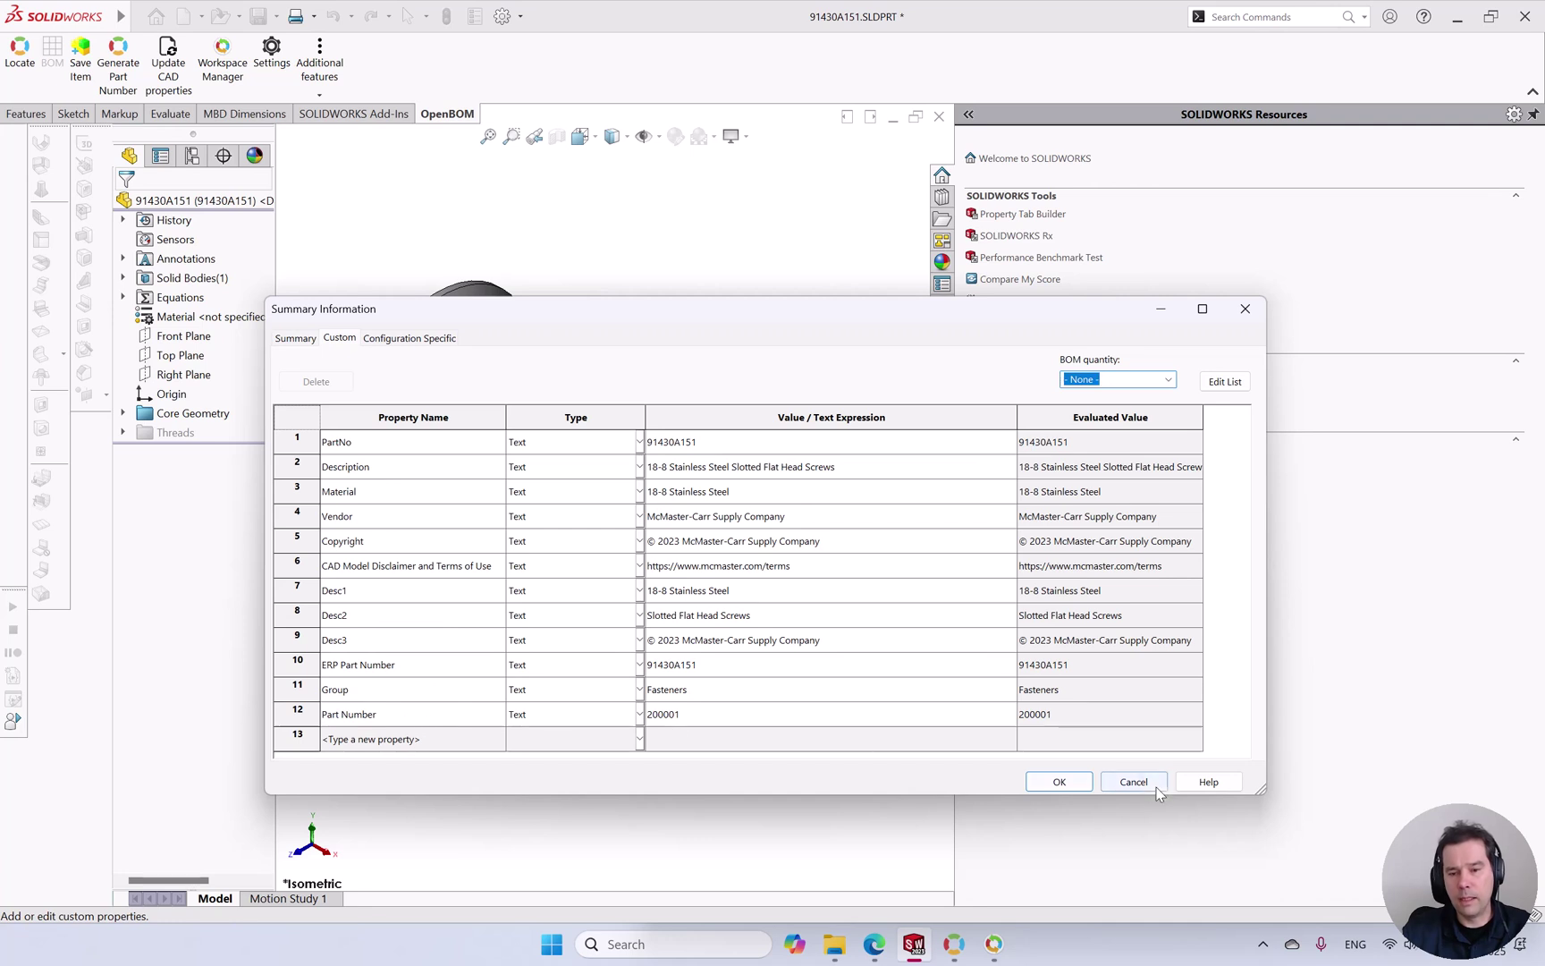
pyautogui.click(1134, 781)
# - Return to the D-8071 assembly and save it together with the modified screw part
pyautogui.hotkey('ctrl', 'Tab')
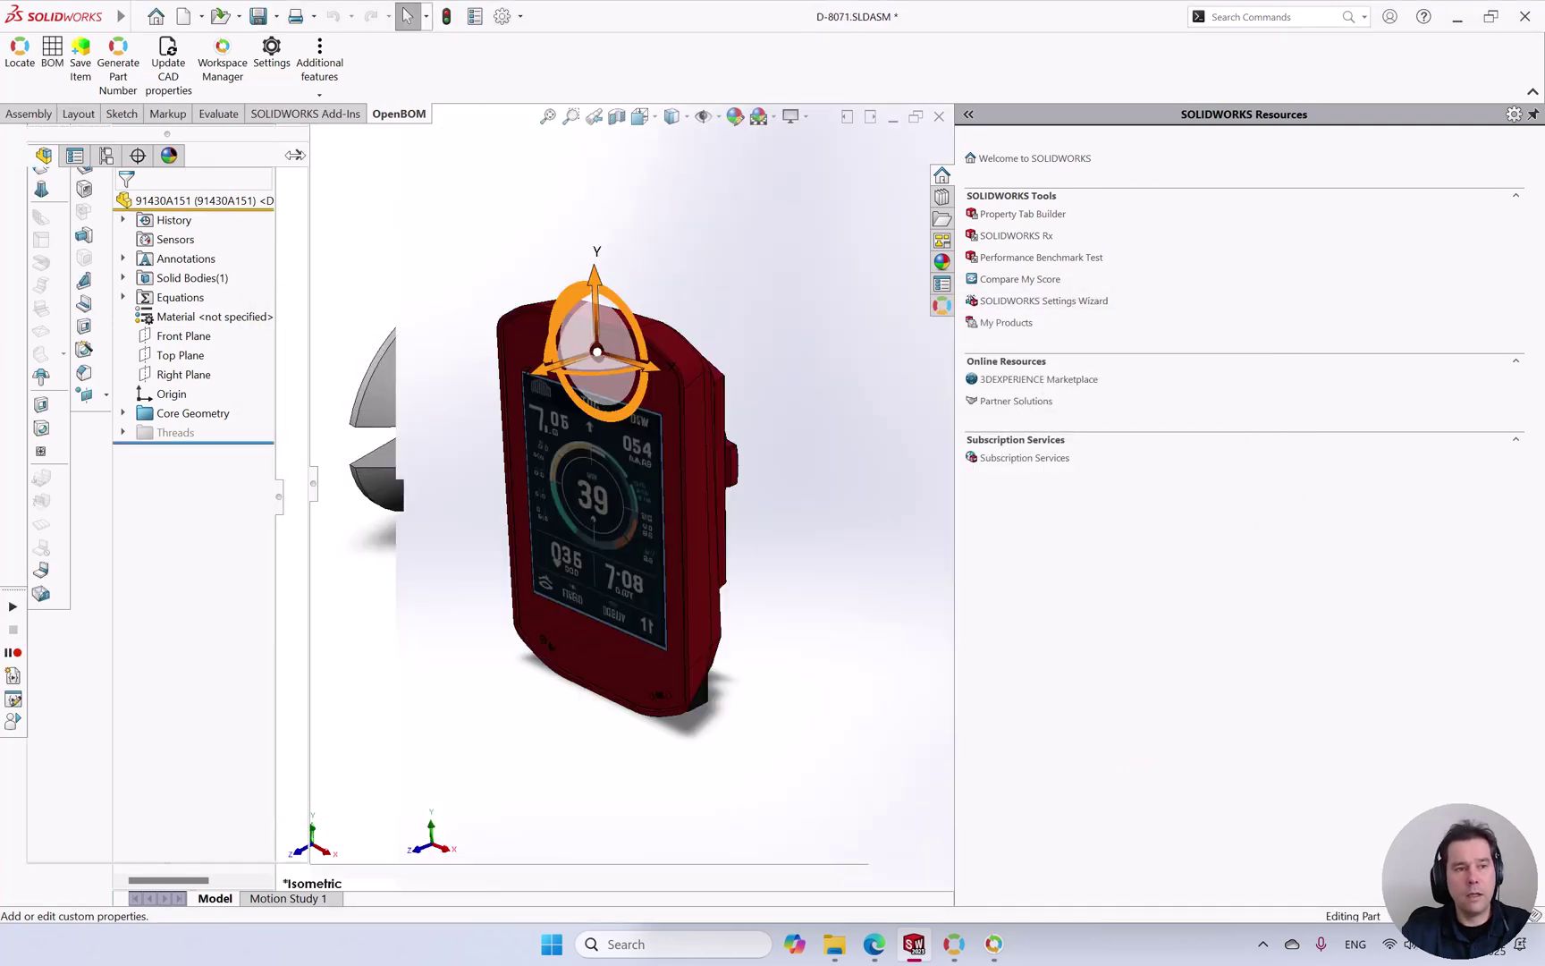
pyautogui.click(257, 20)
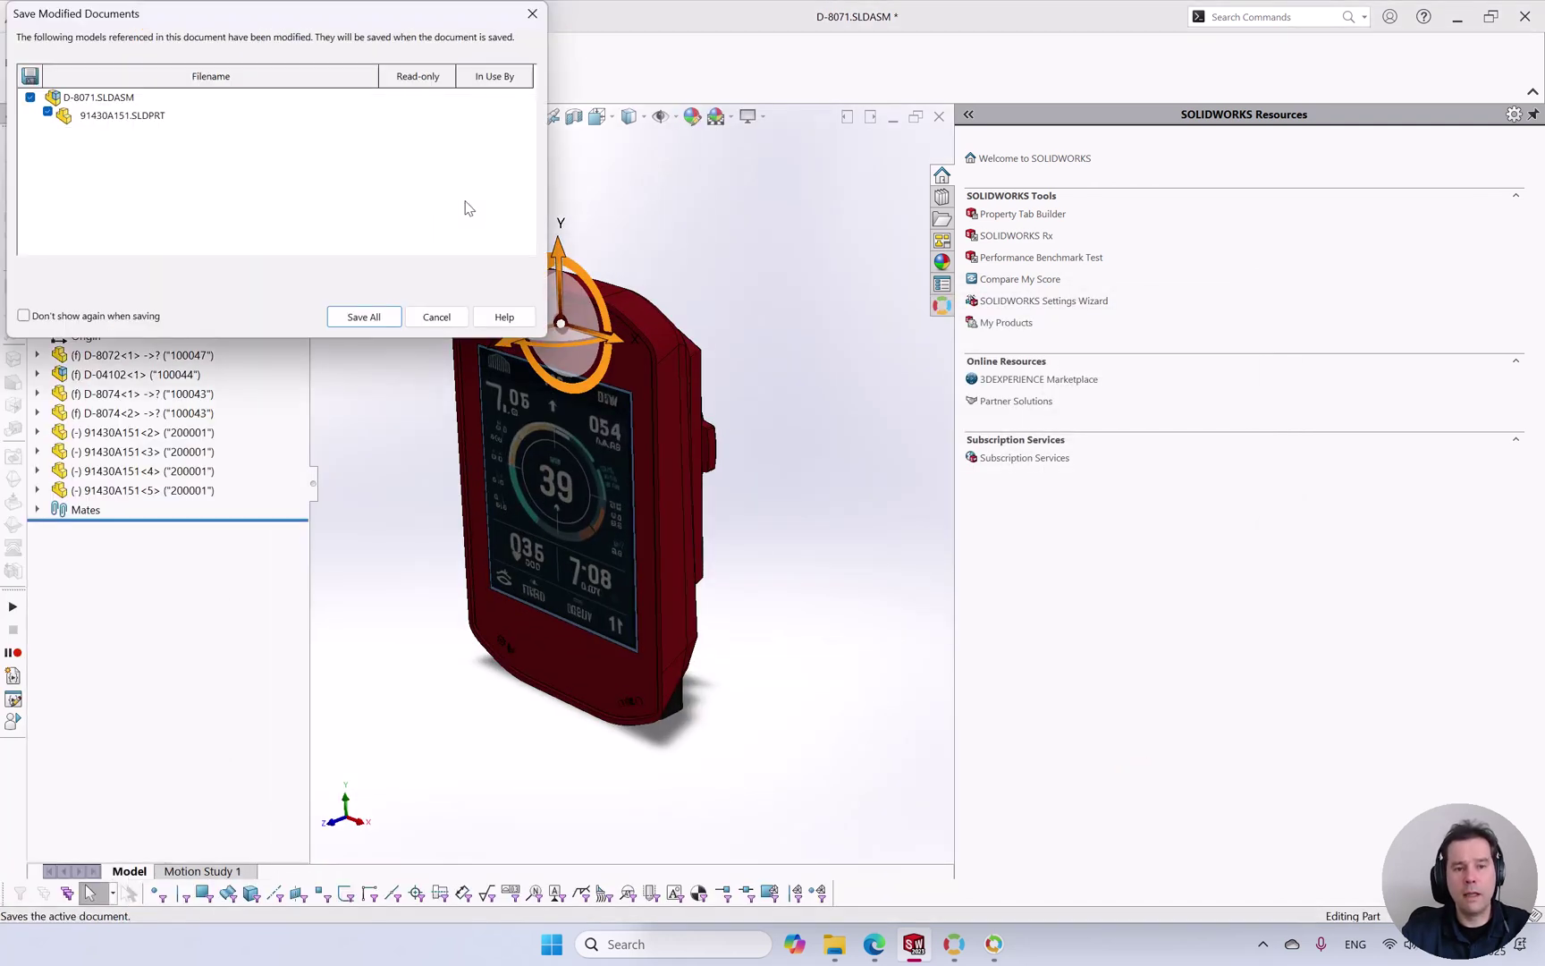
pyautogui.click(362, 317)
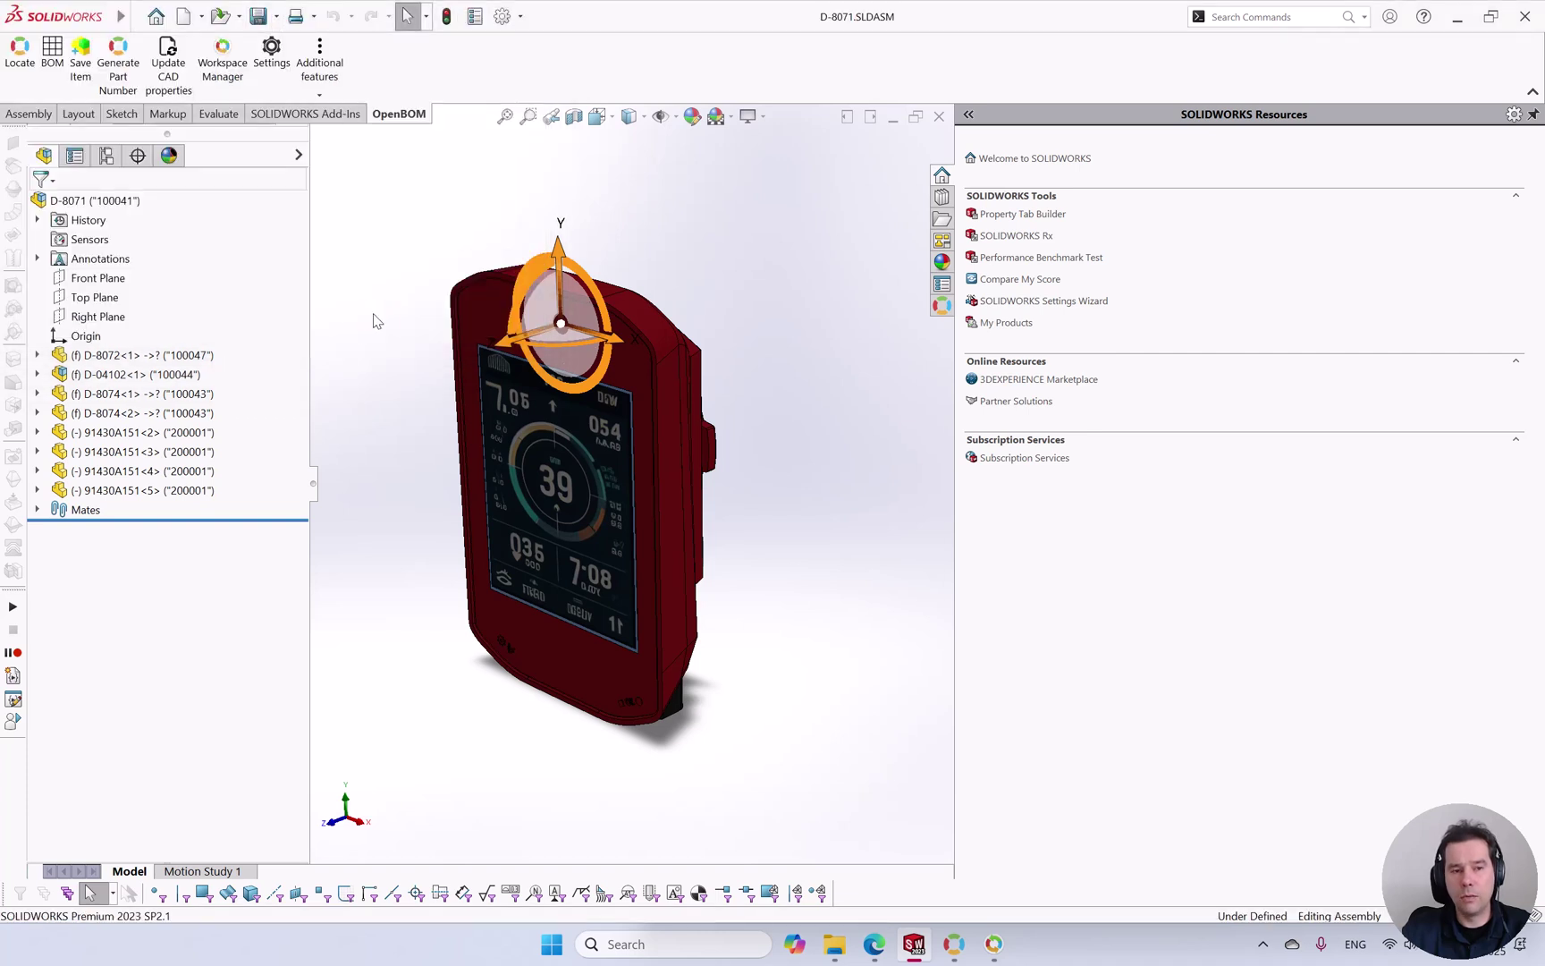
# - Export the assembly's multi-level BOM to OpenBOM and open the resulting BOM in the browser
pyautogui.click(52, 49)
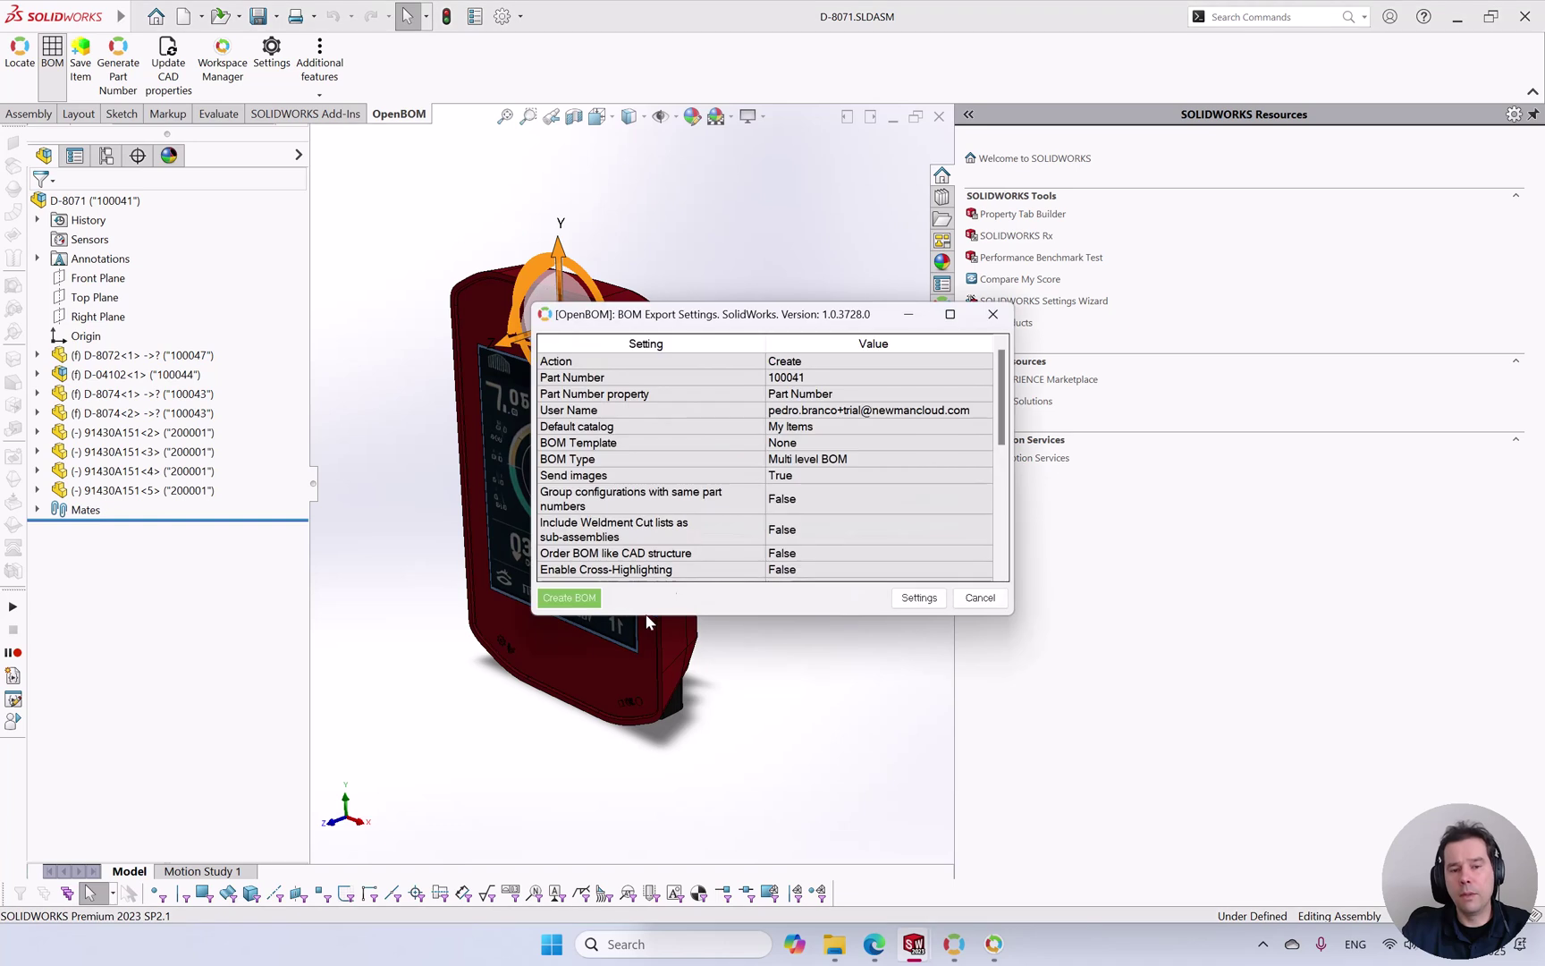
pyautogui.click(576, 601)
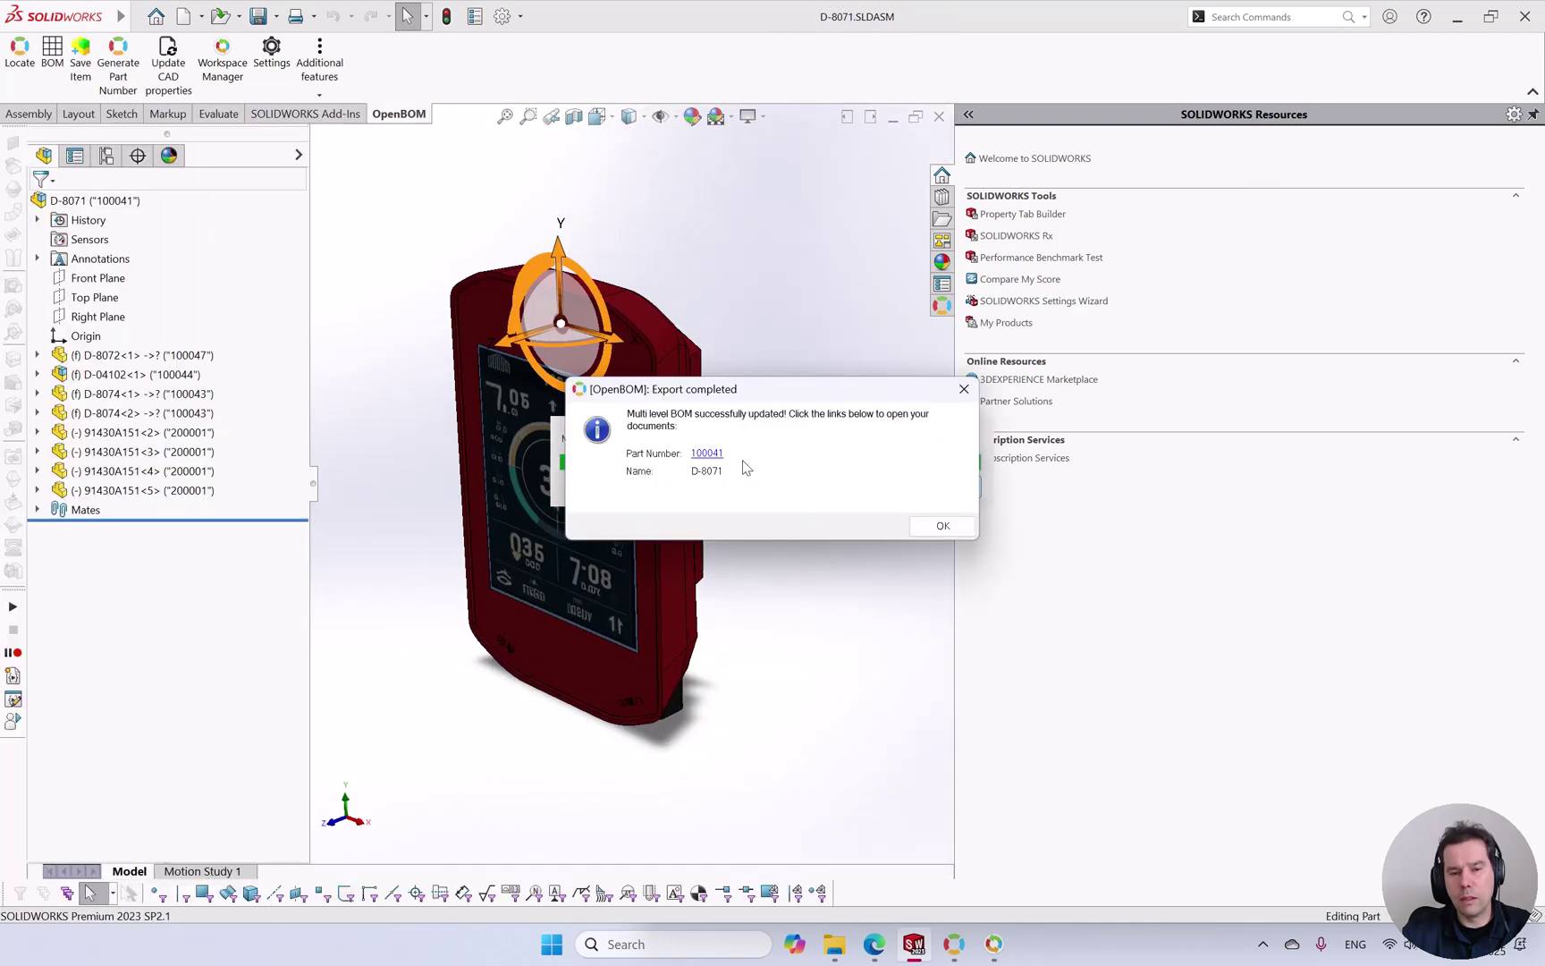
pyautogui.click(708, 451)
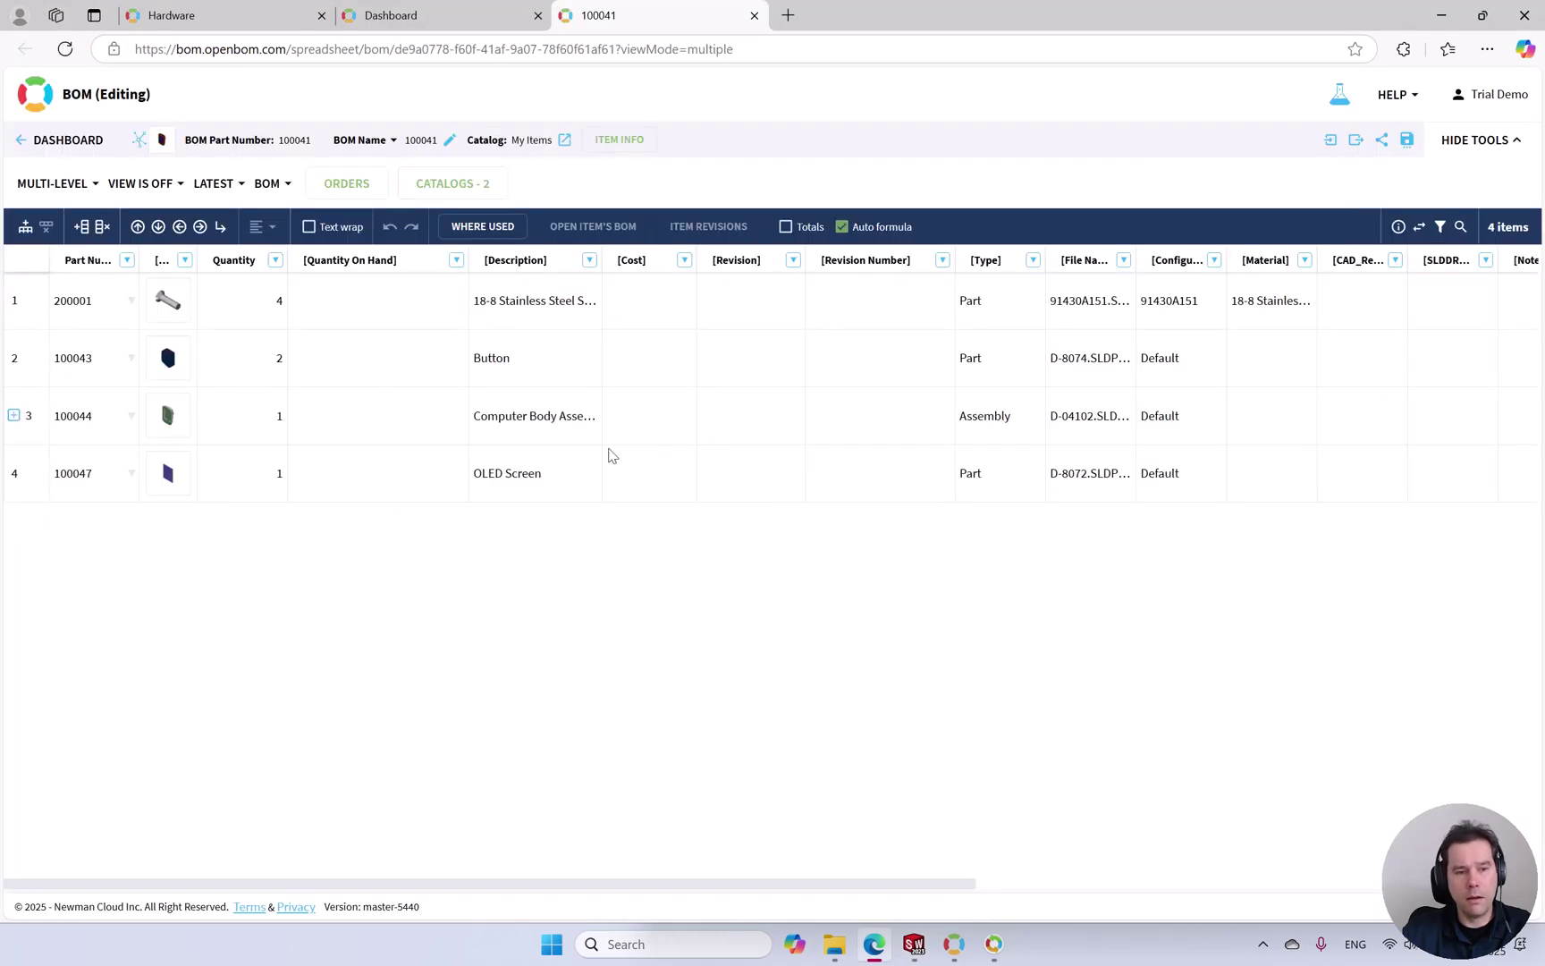
# - Compare the catalog assignments of the screw and Button items in their item information, and open the screw's Hardware catalog
pyautogui.click(18, 304)
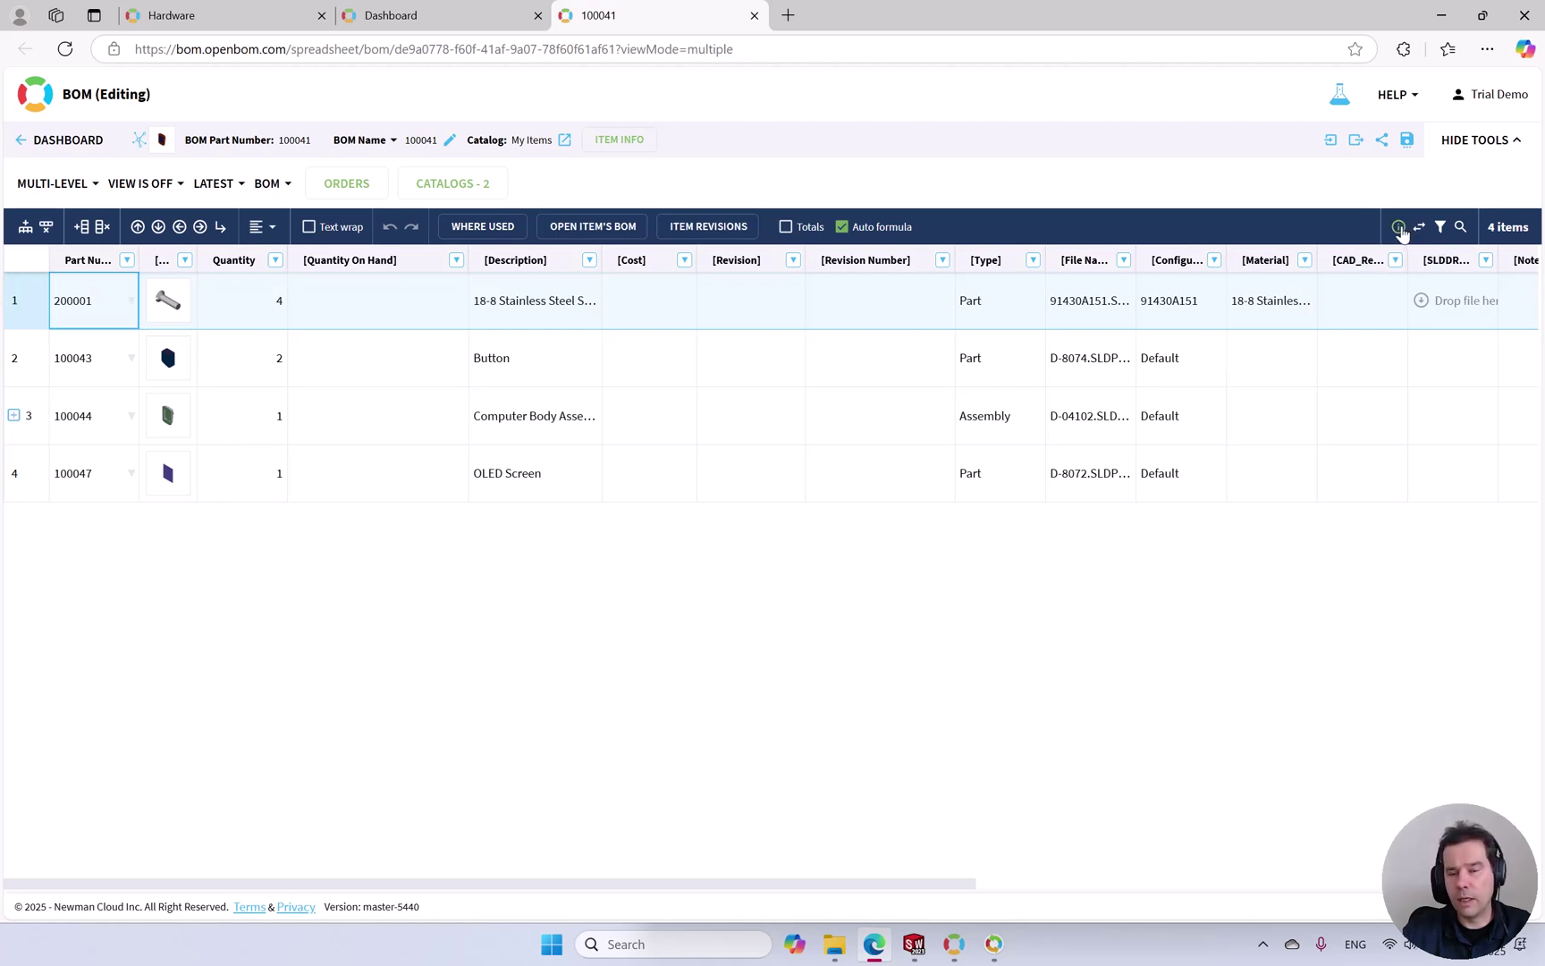
pyautogui.click(1398, 228)
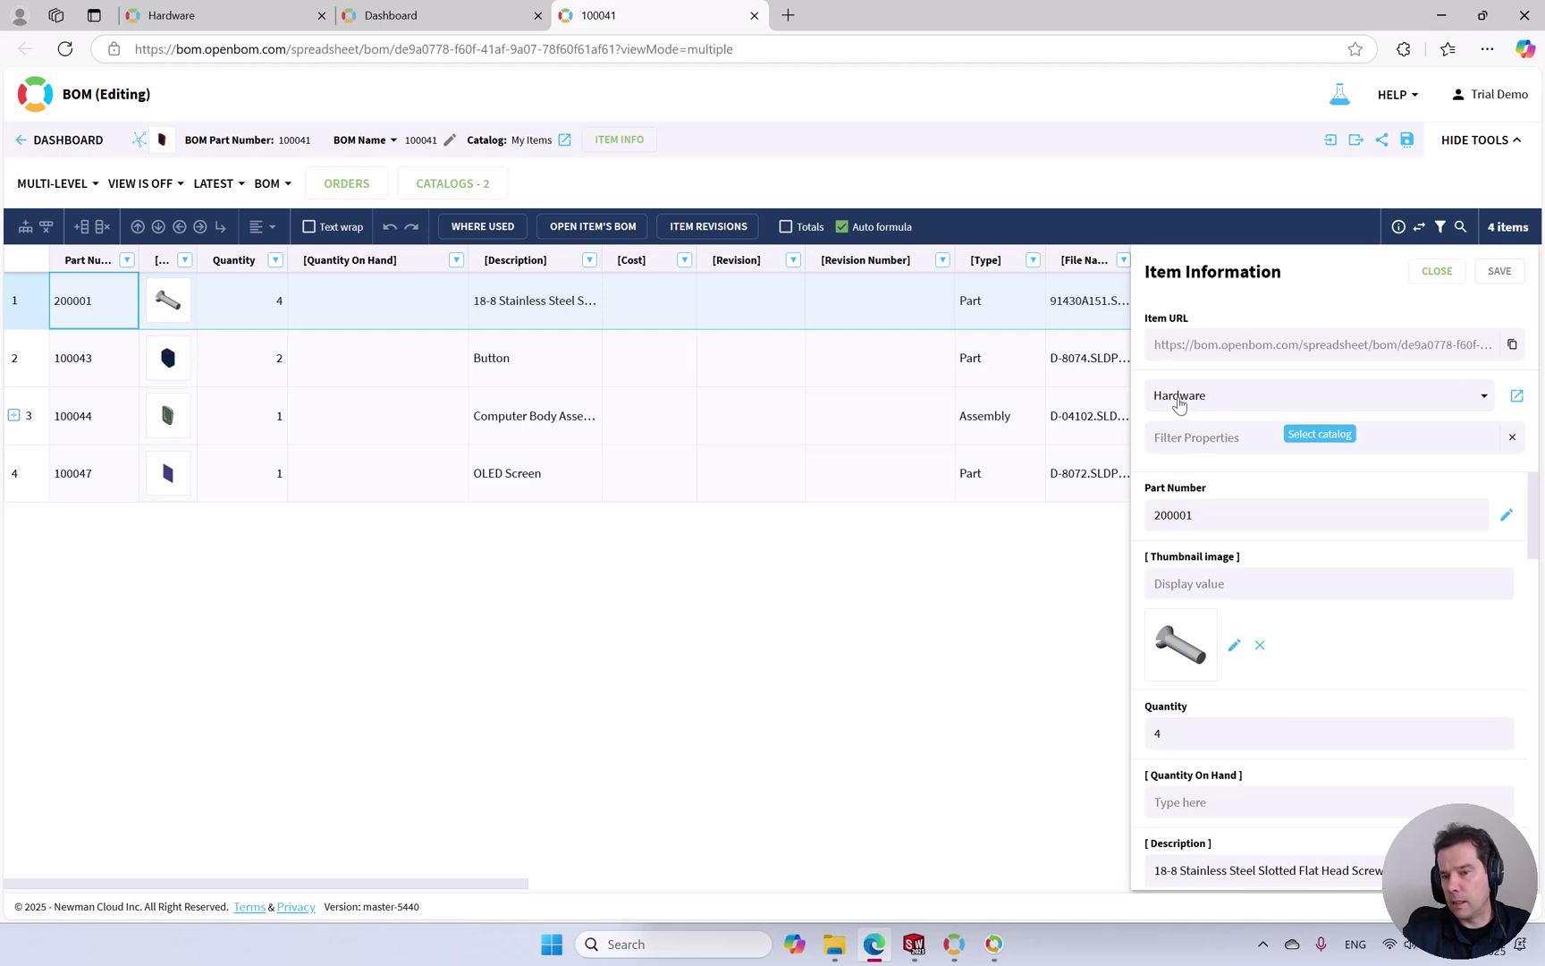
pyautogui.click(76, 367)
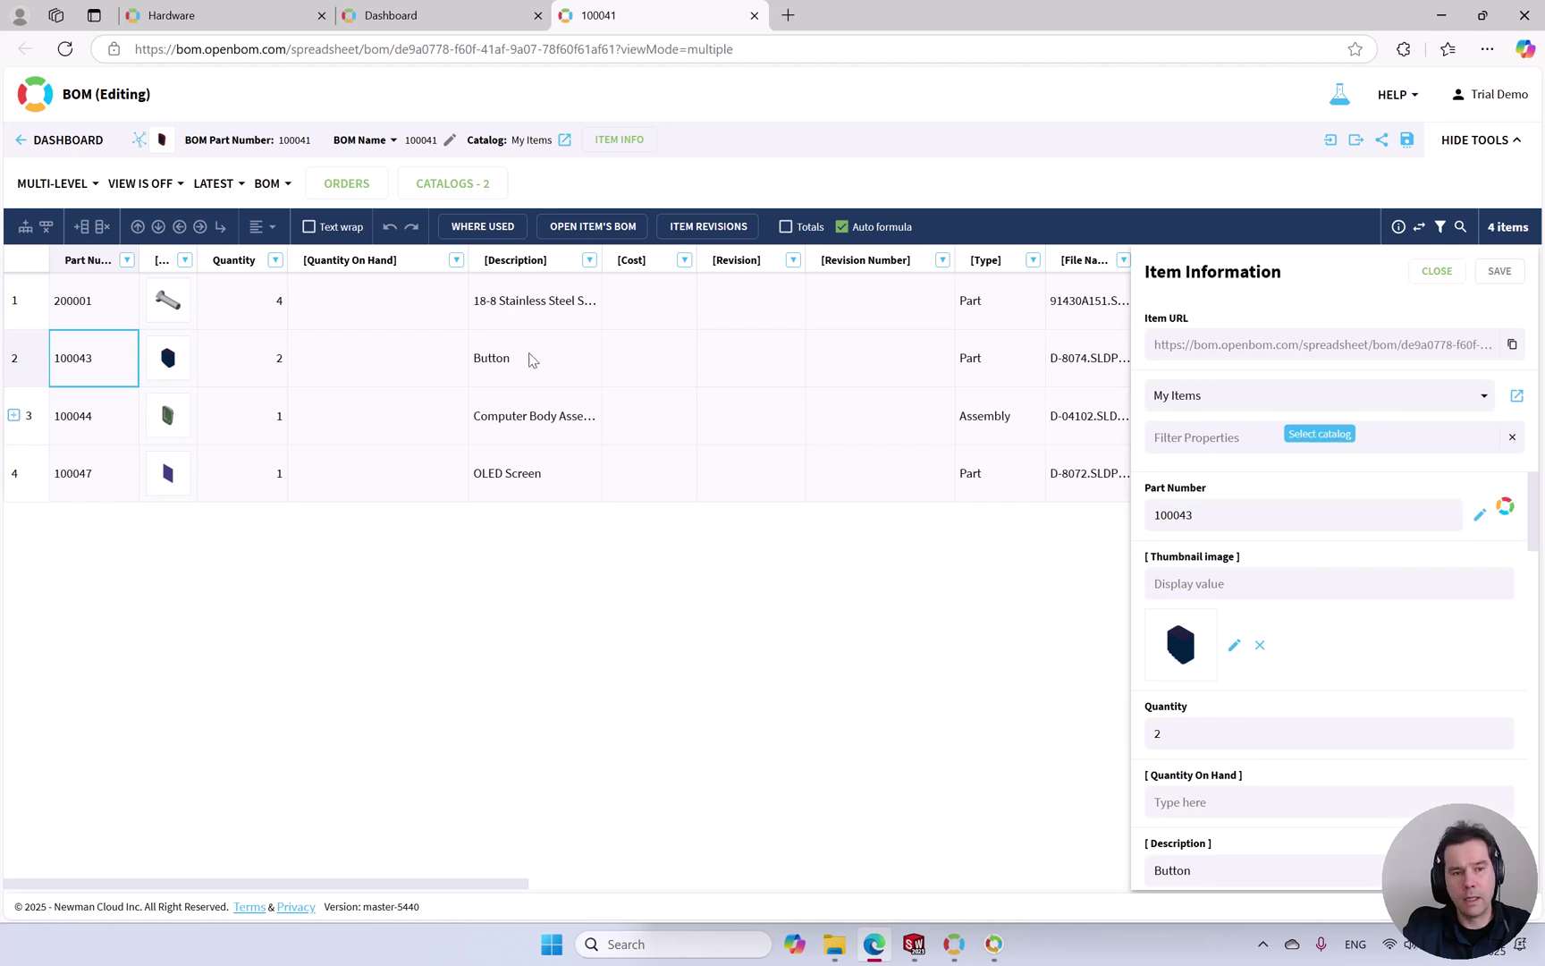
pyautogui.click(83, 302)
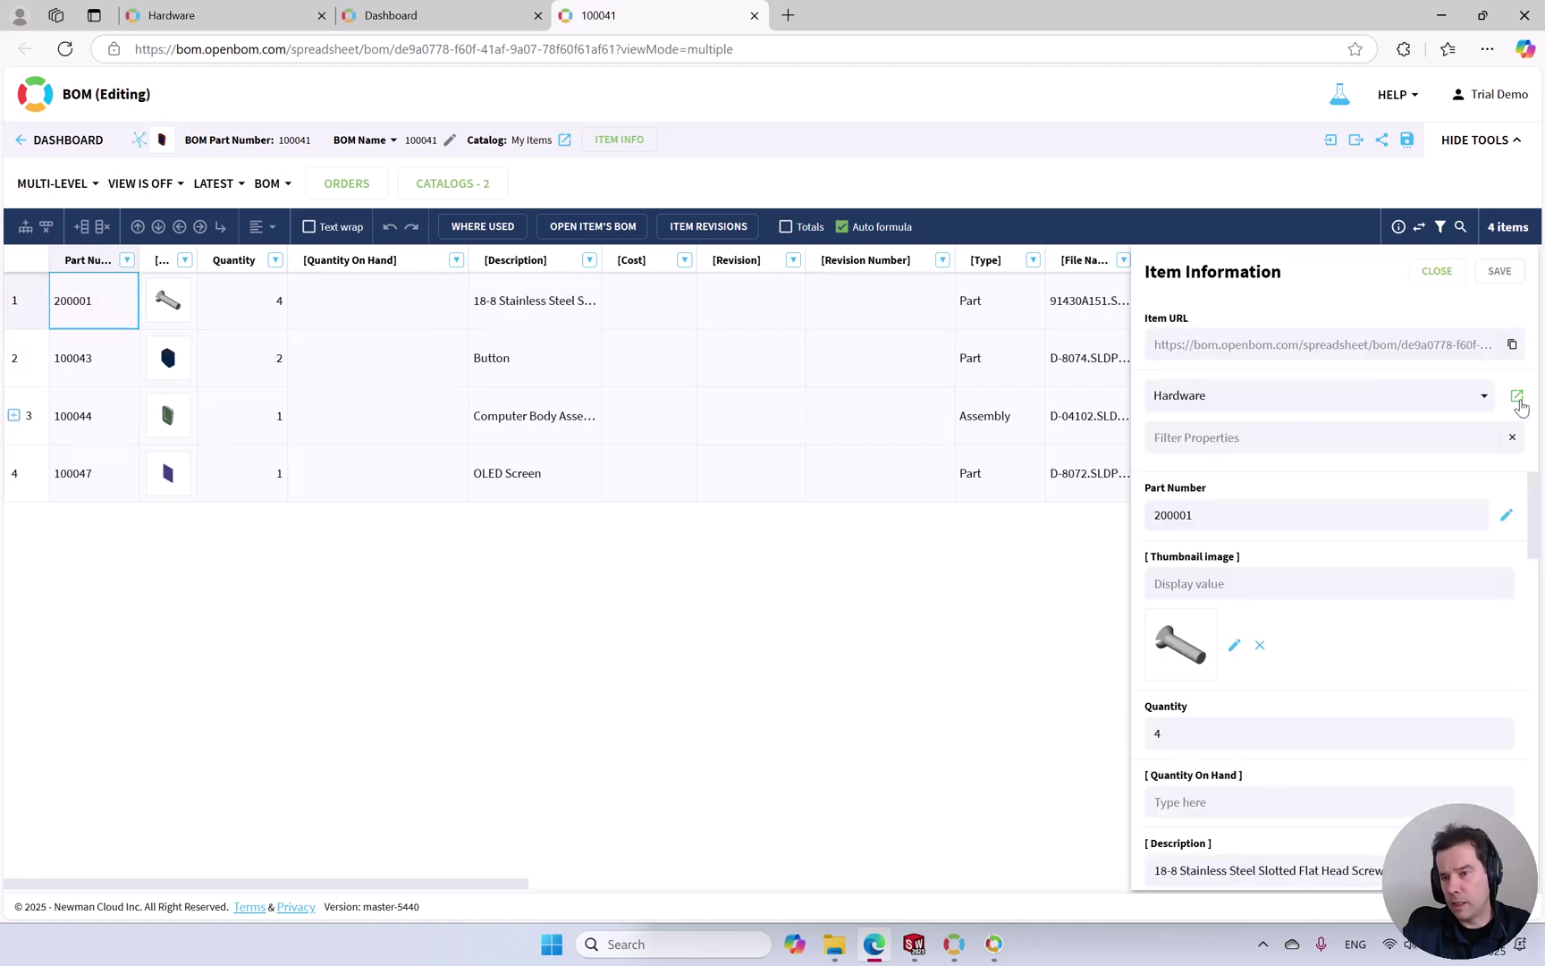
pyautogui.click(1517, 396)
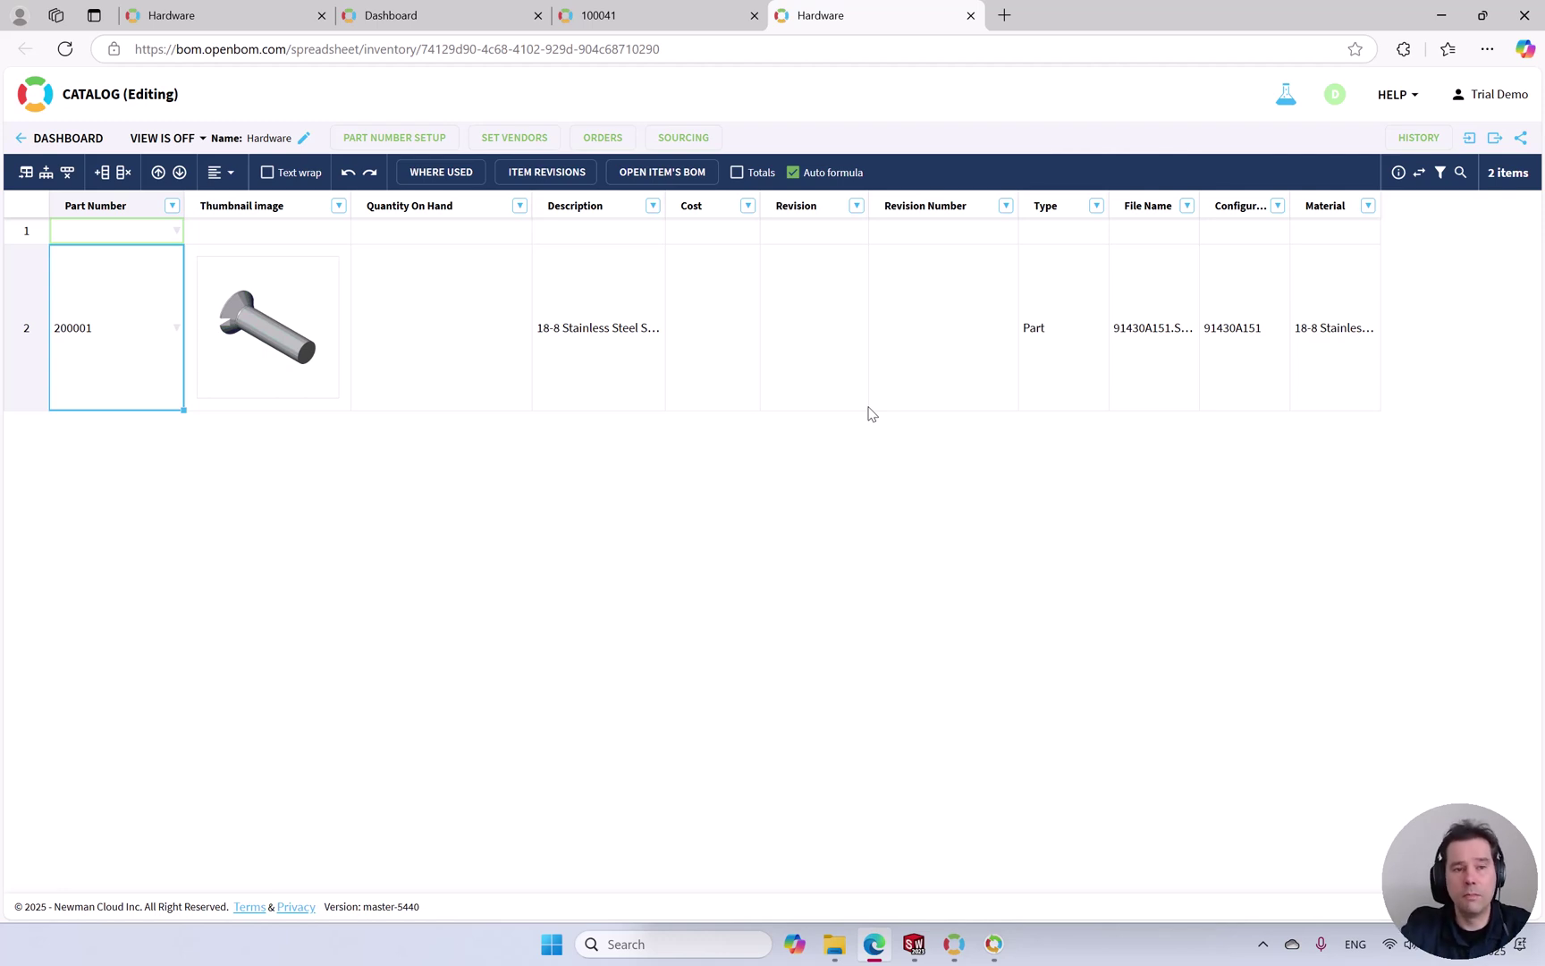
# - Review the Hardware catalog's part number setup and sharing settings, closing each without changes
pyautogui.click(379, 138)
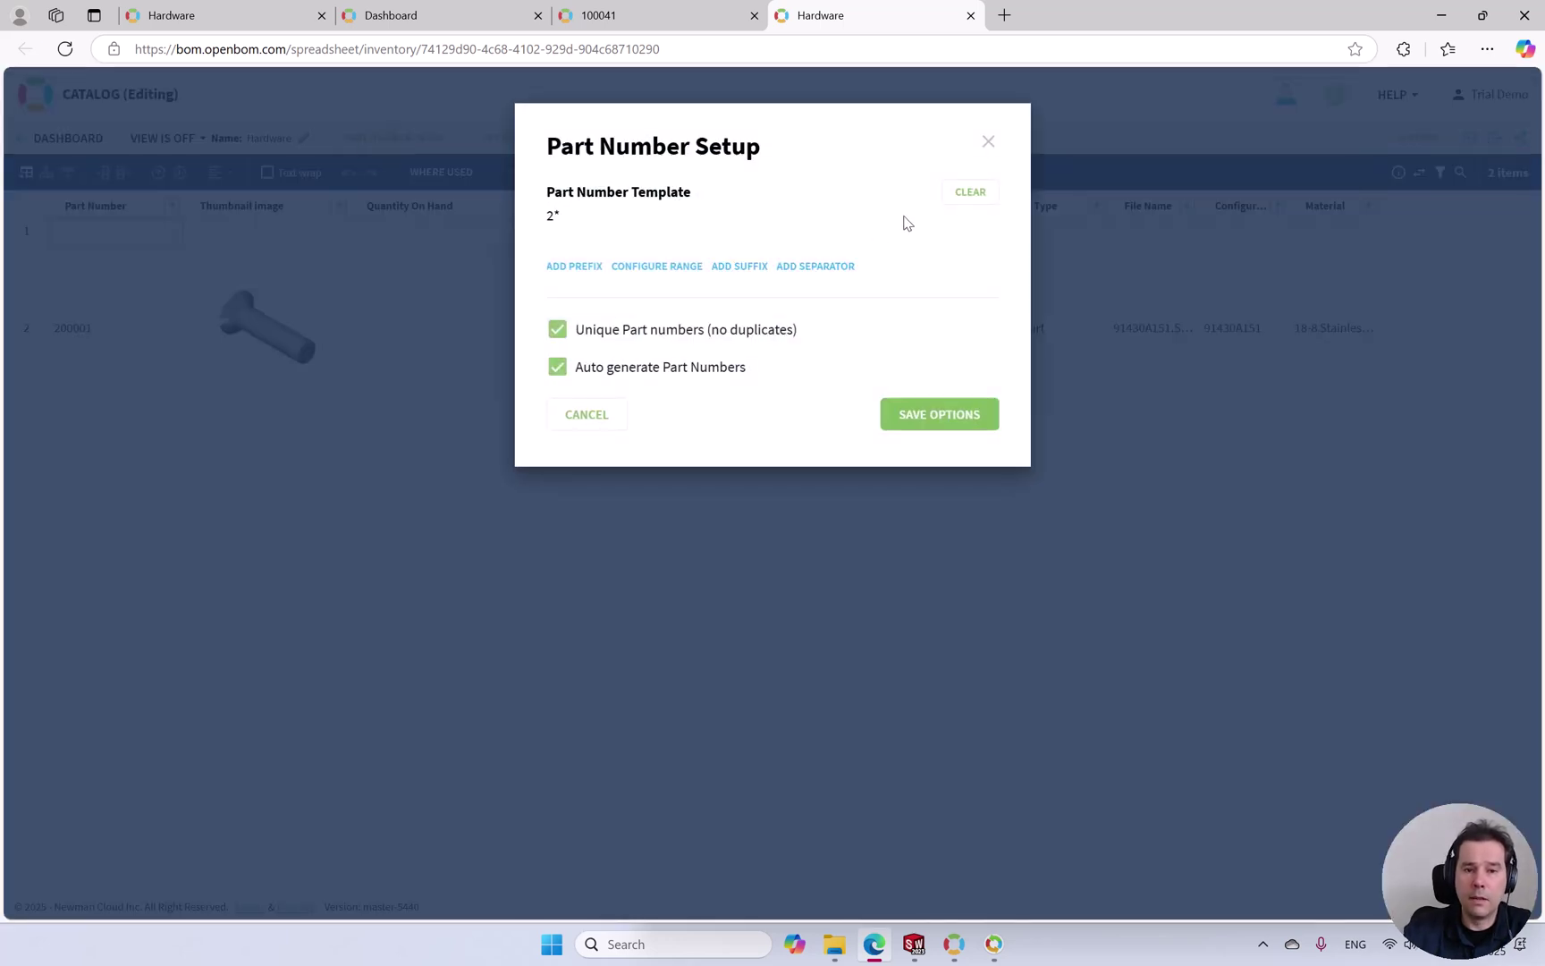
pyautogui.click(985, 132)
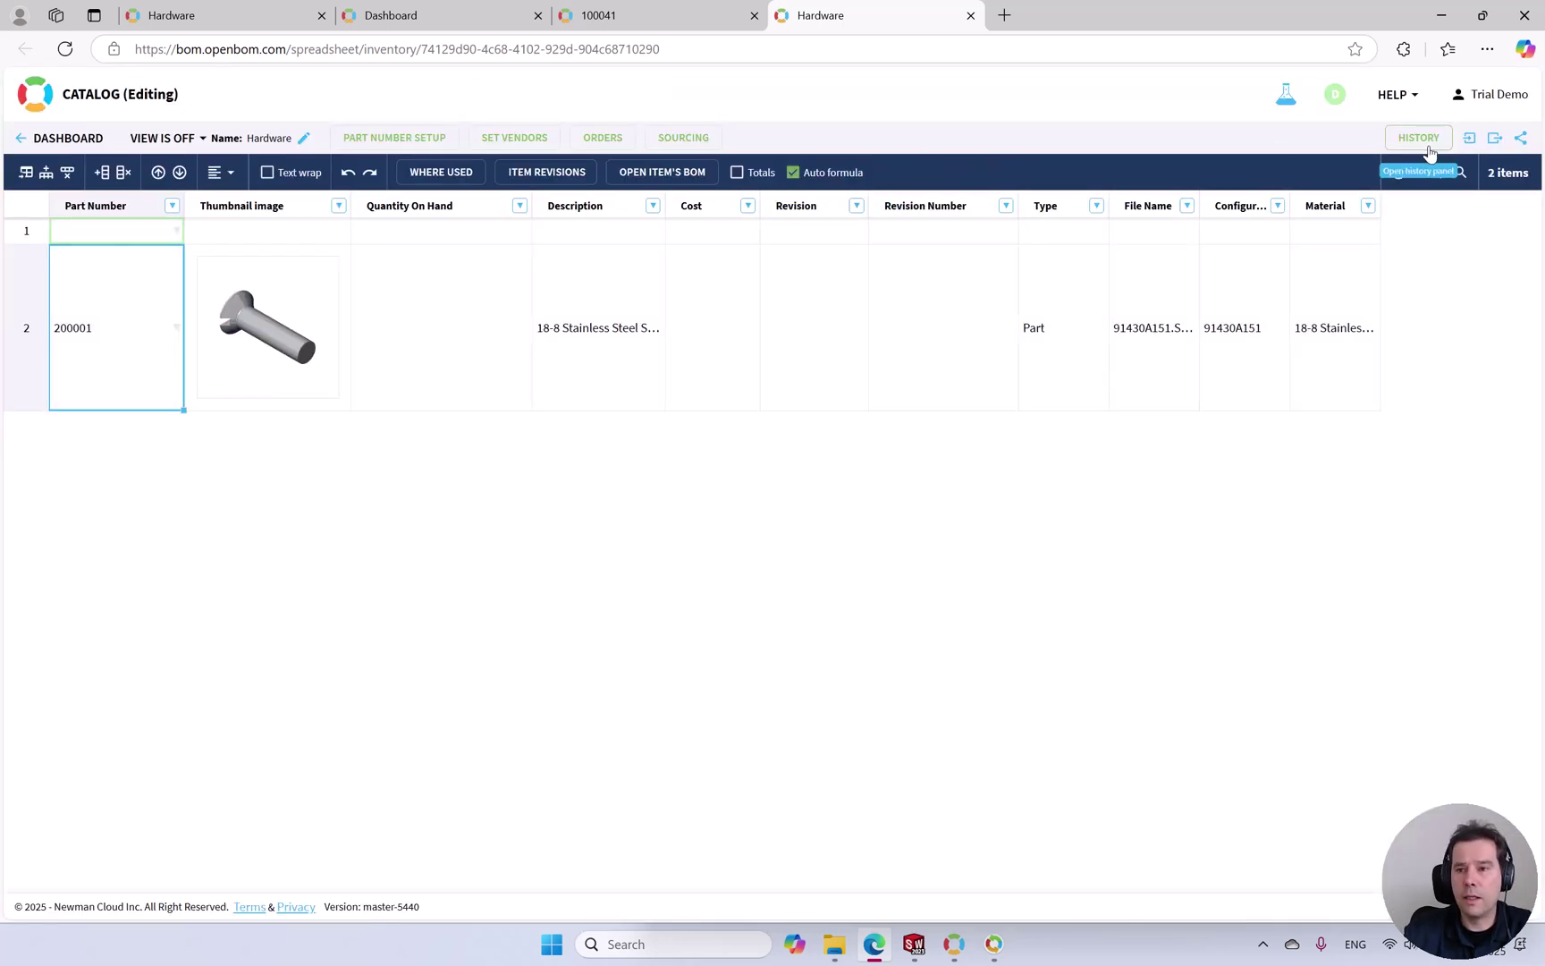
pyautogui.click(1521, 138)
pyautogui.click(1045, 147)
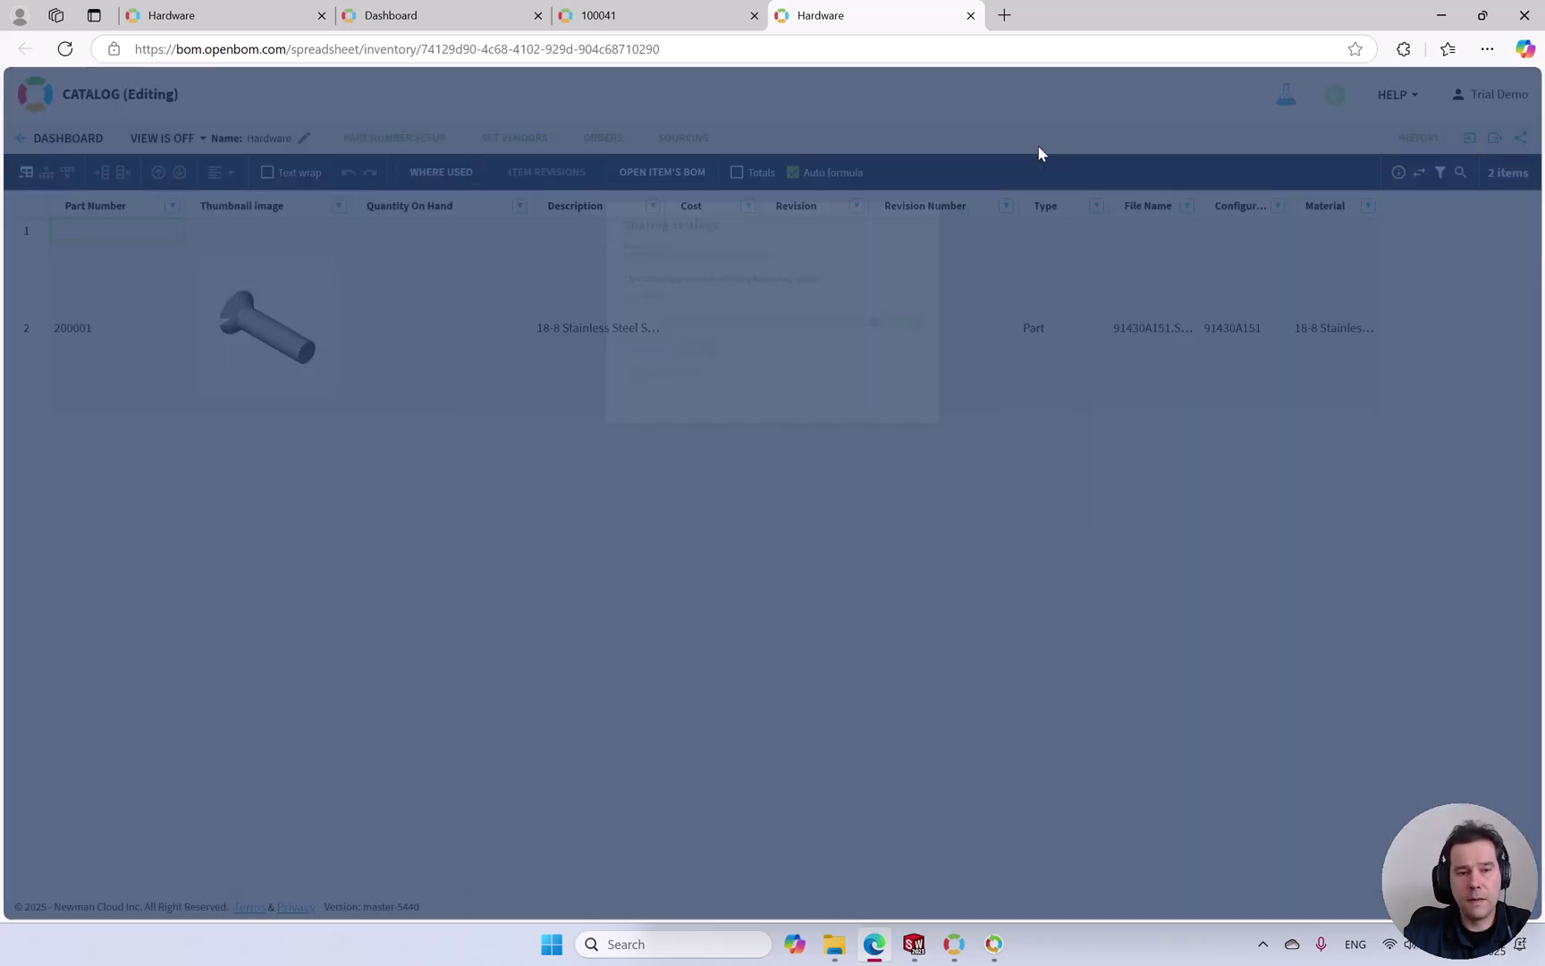